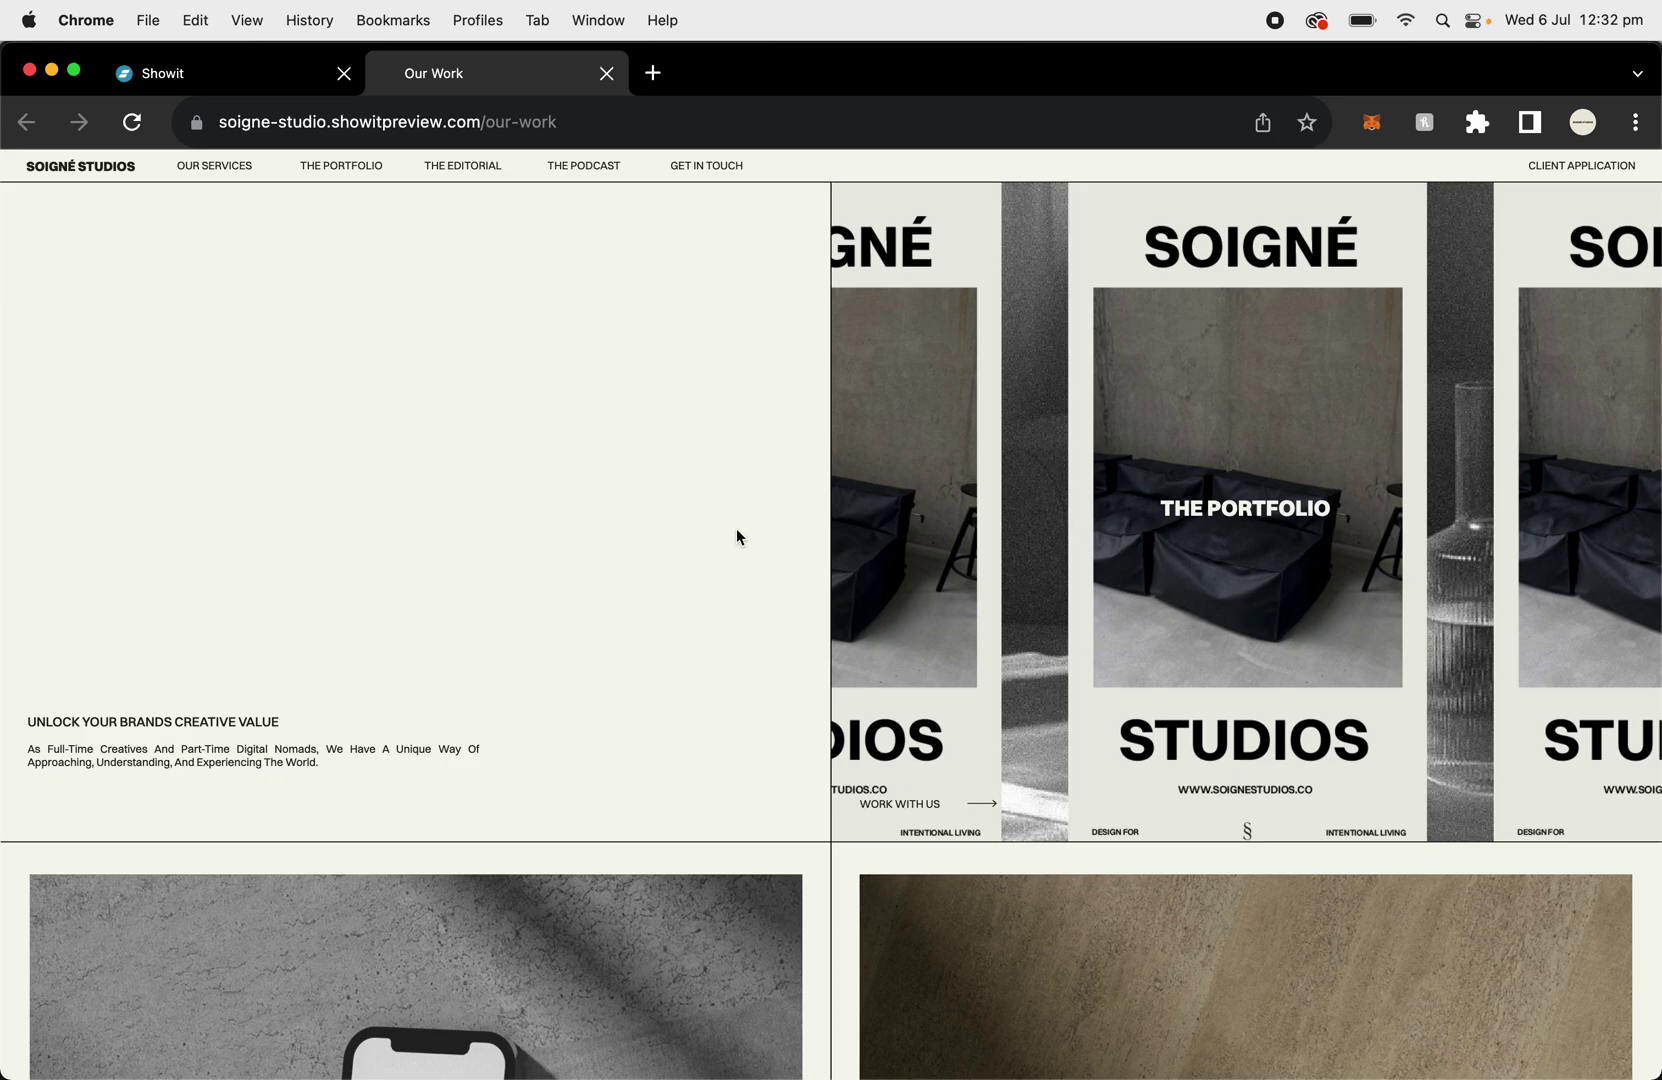
Scroll the Our Work preview to the South Coast Presence description, then close the preview tab.
scroll(772, 560, down, 10)
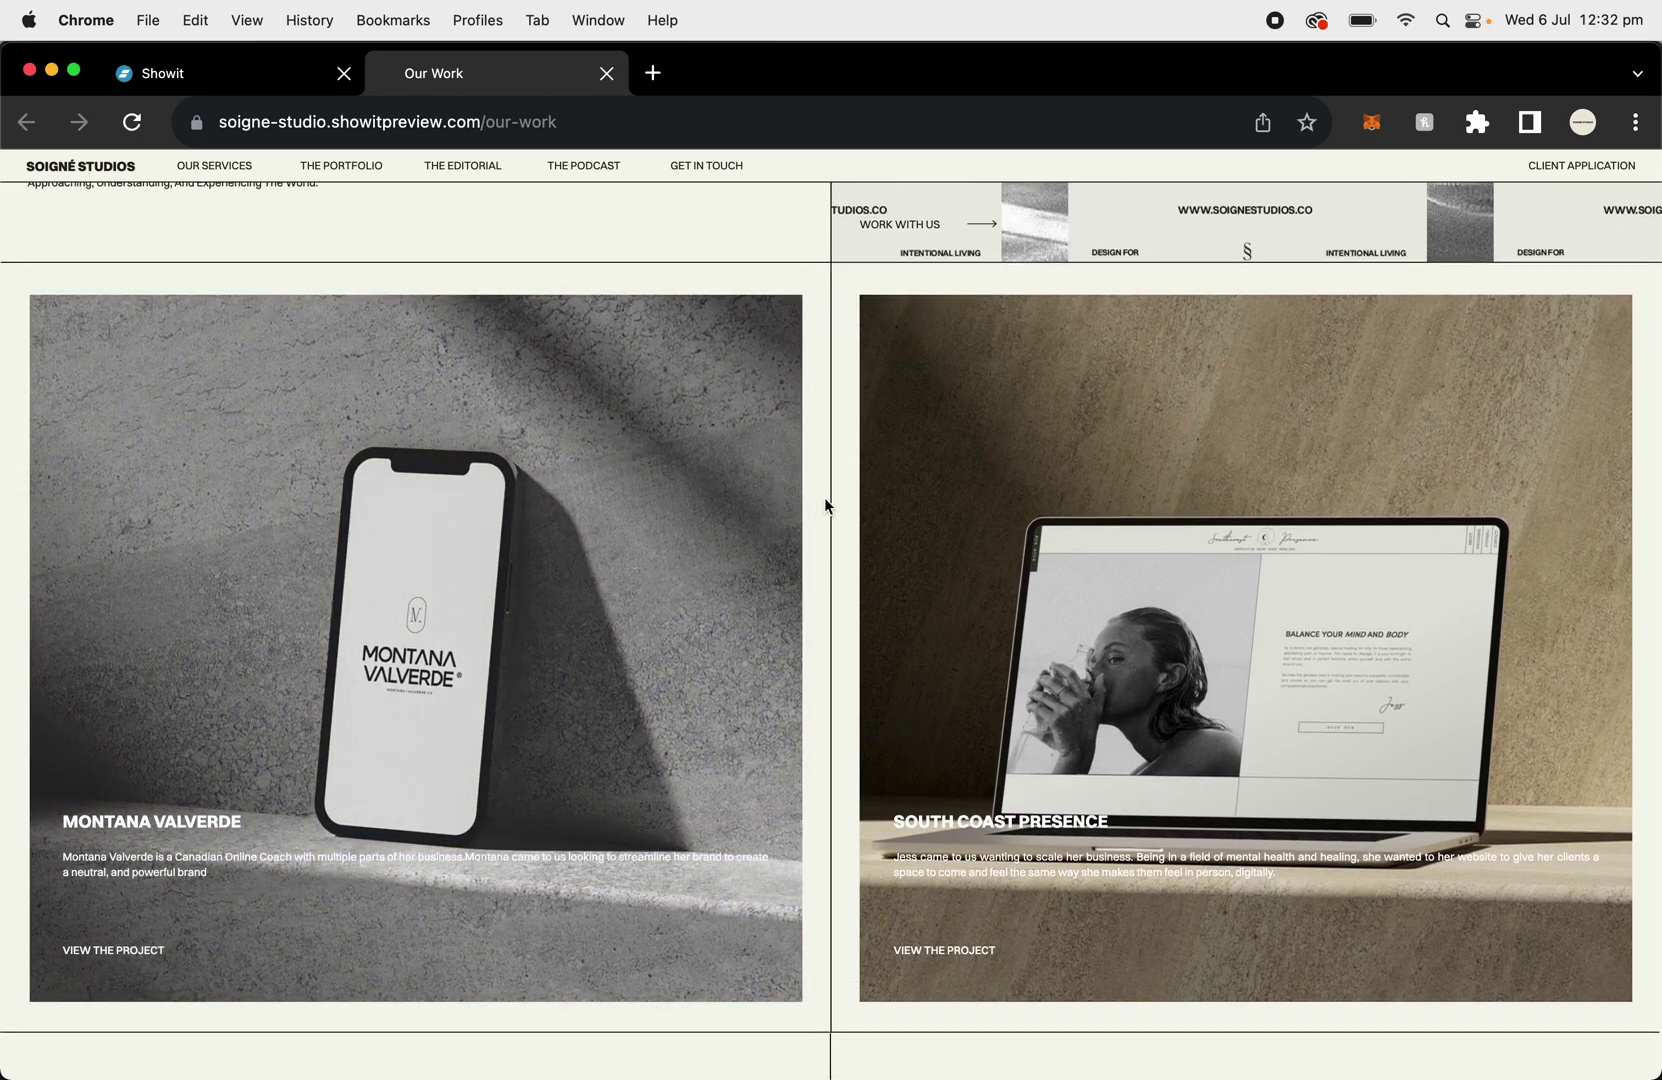
scroll(826, 505, down, 15)
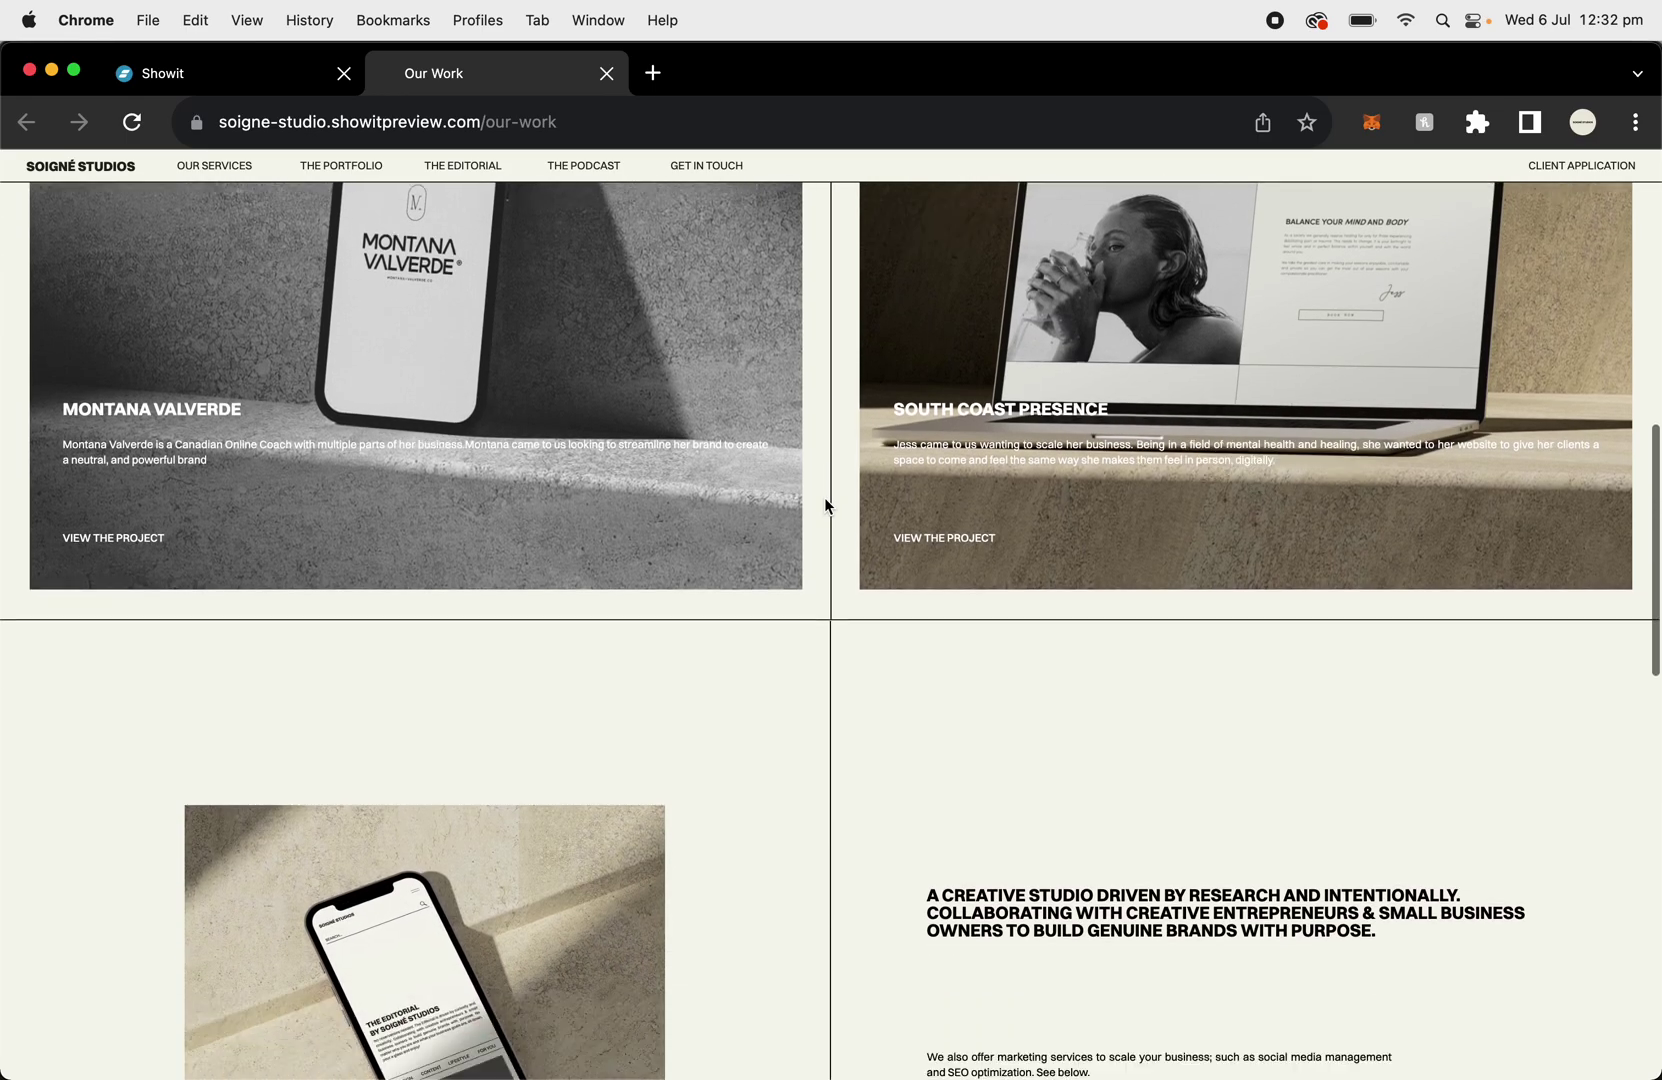
scroll(825, 500, down, 20)
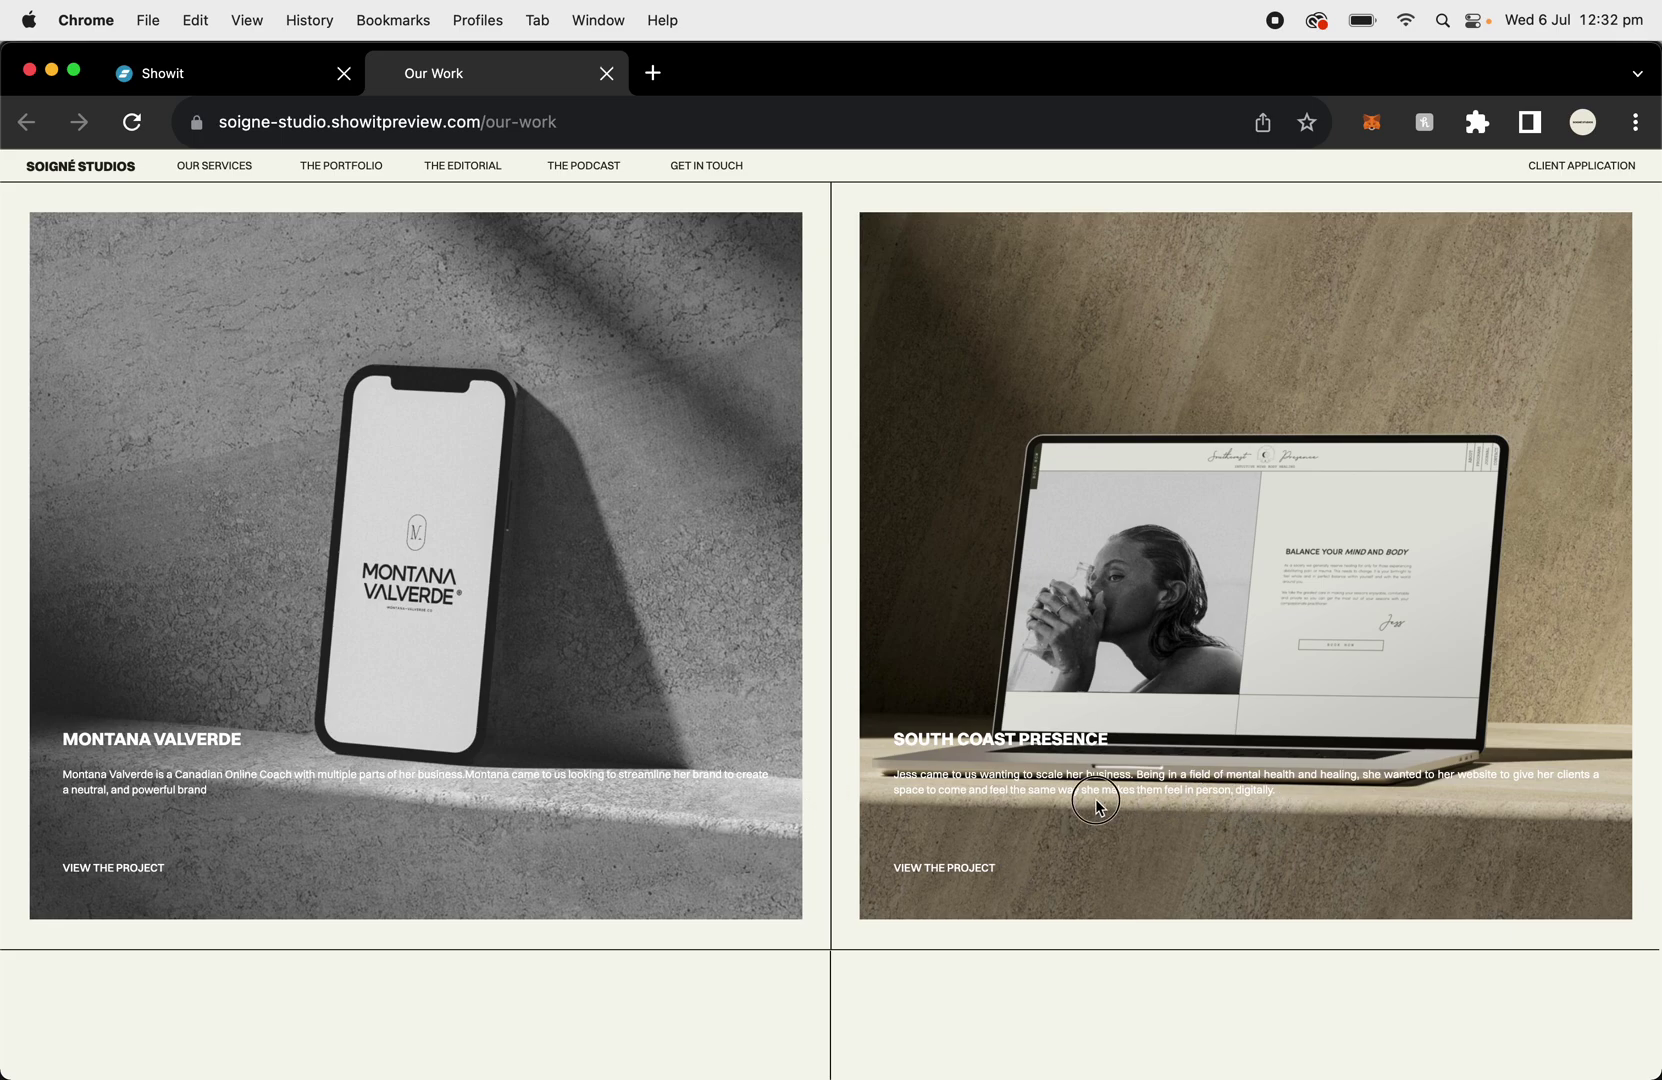
drag(1072, 795, 966, 782)
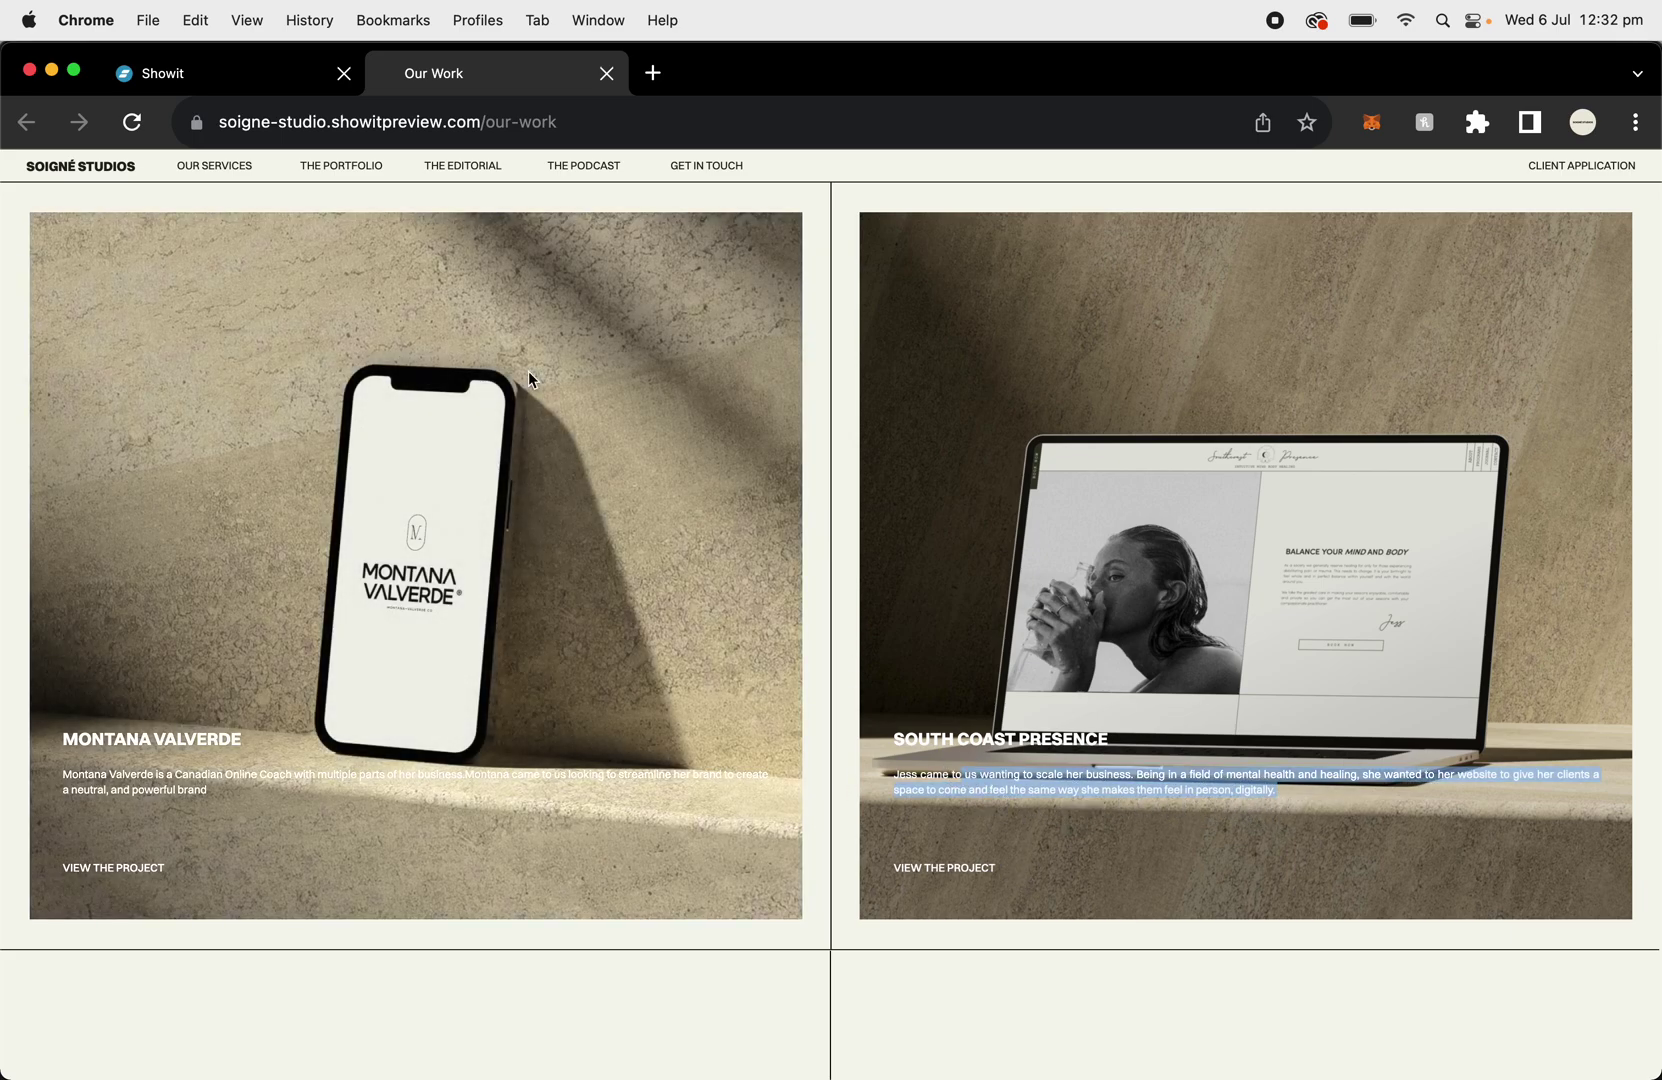
click(277, 86)
click(606, 73)
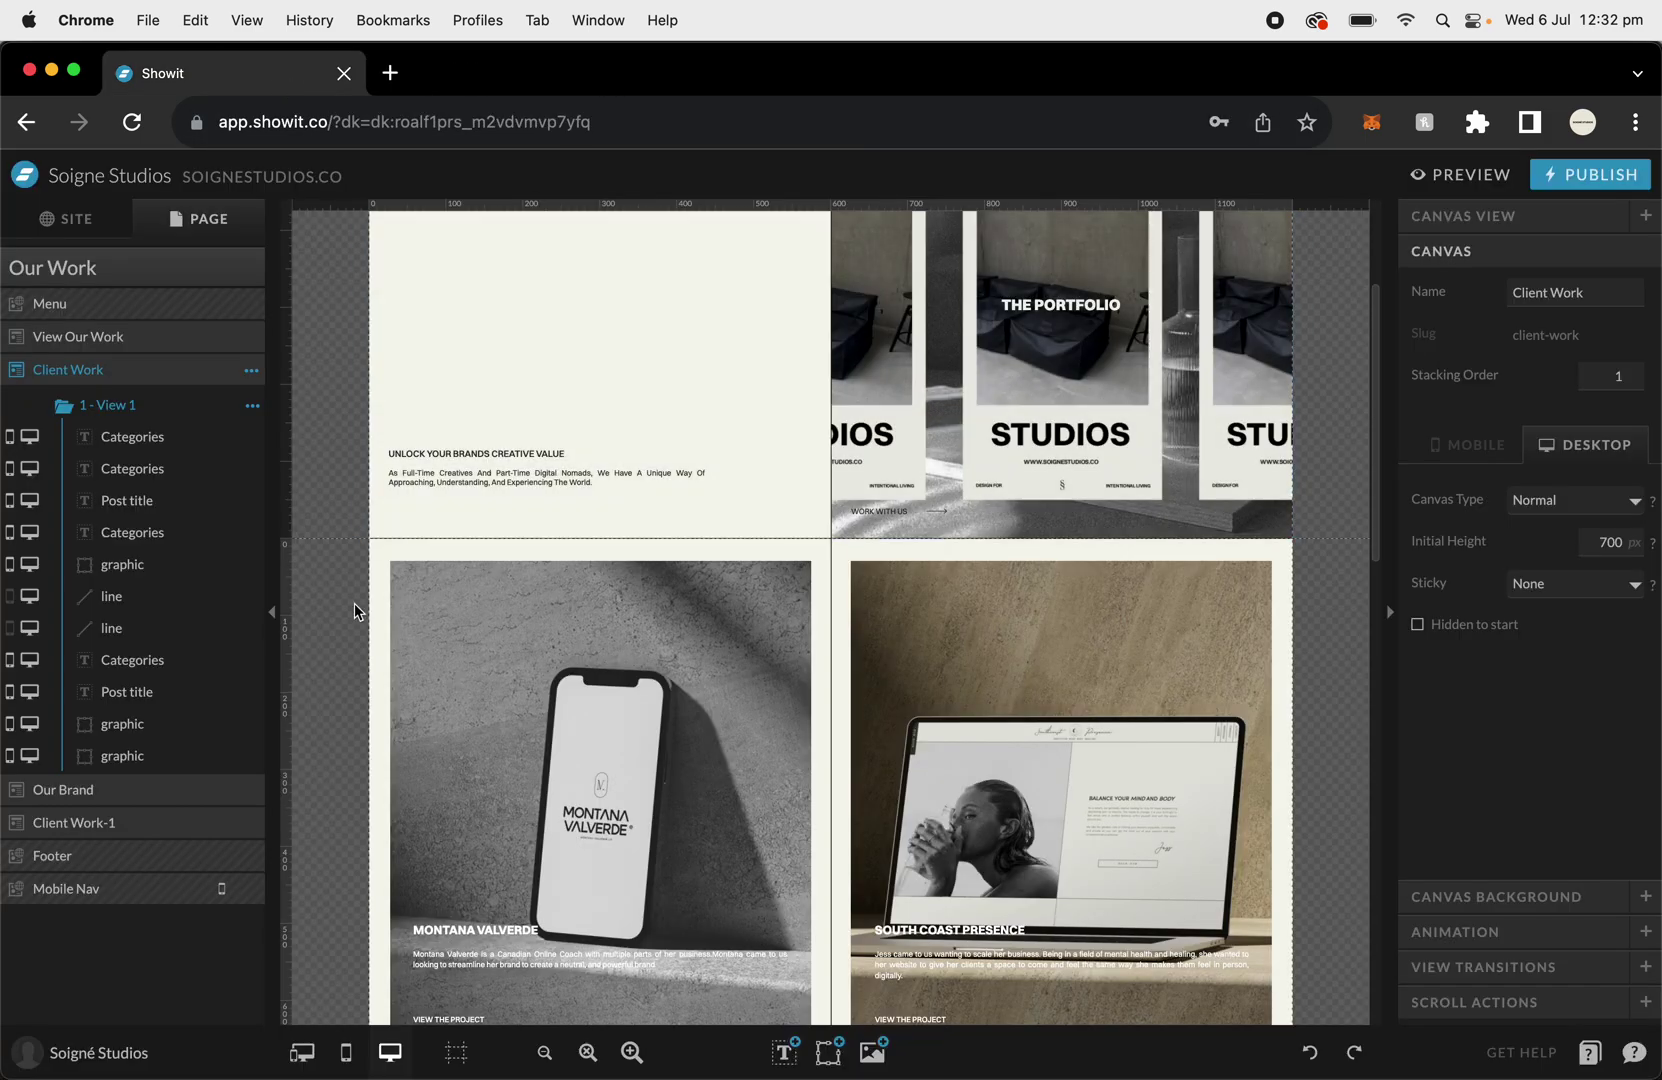
Inspect the hover settings of the South Coast Presence and Montana Valverde images.
scroll(354, 602, down, 5)
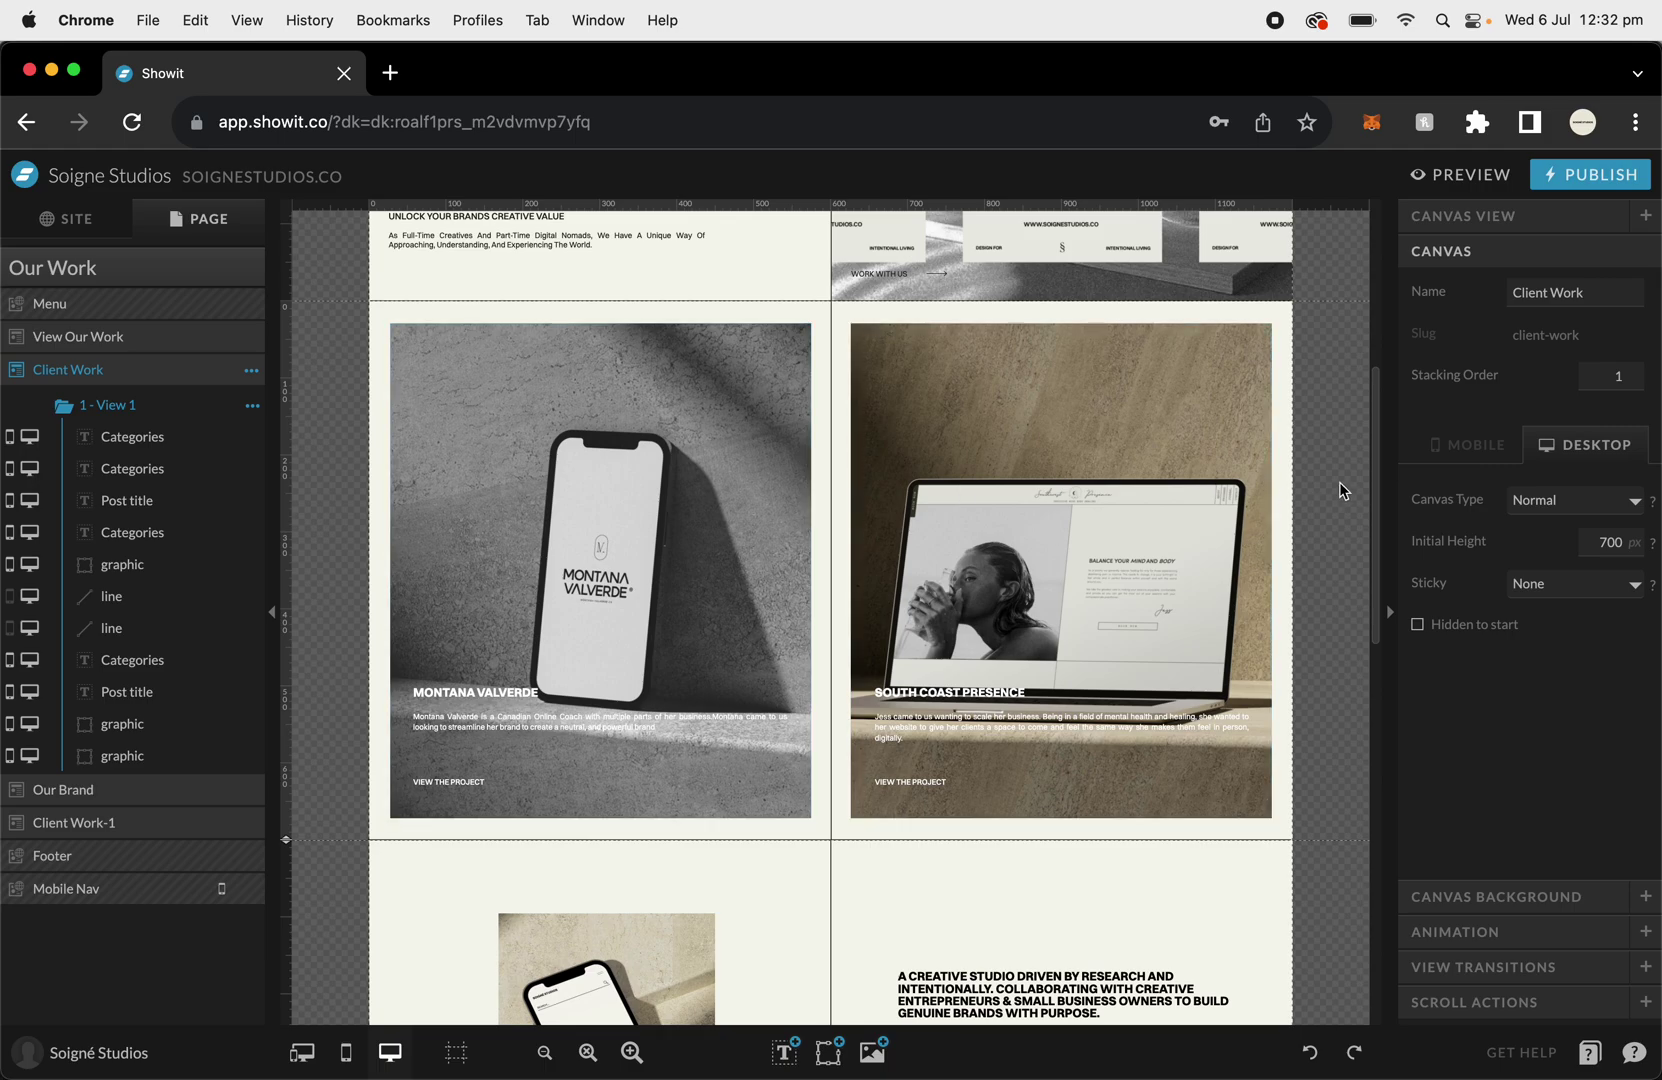
click(1163, 436)
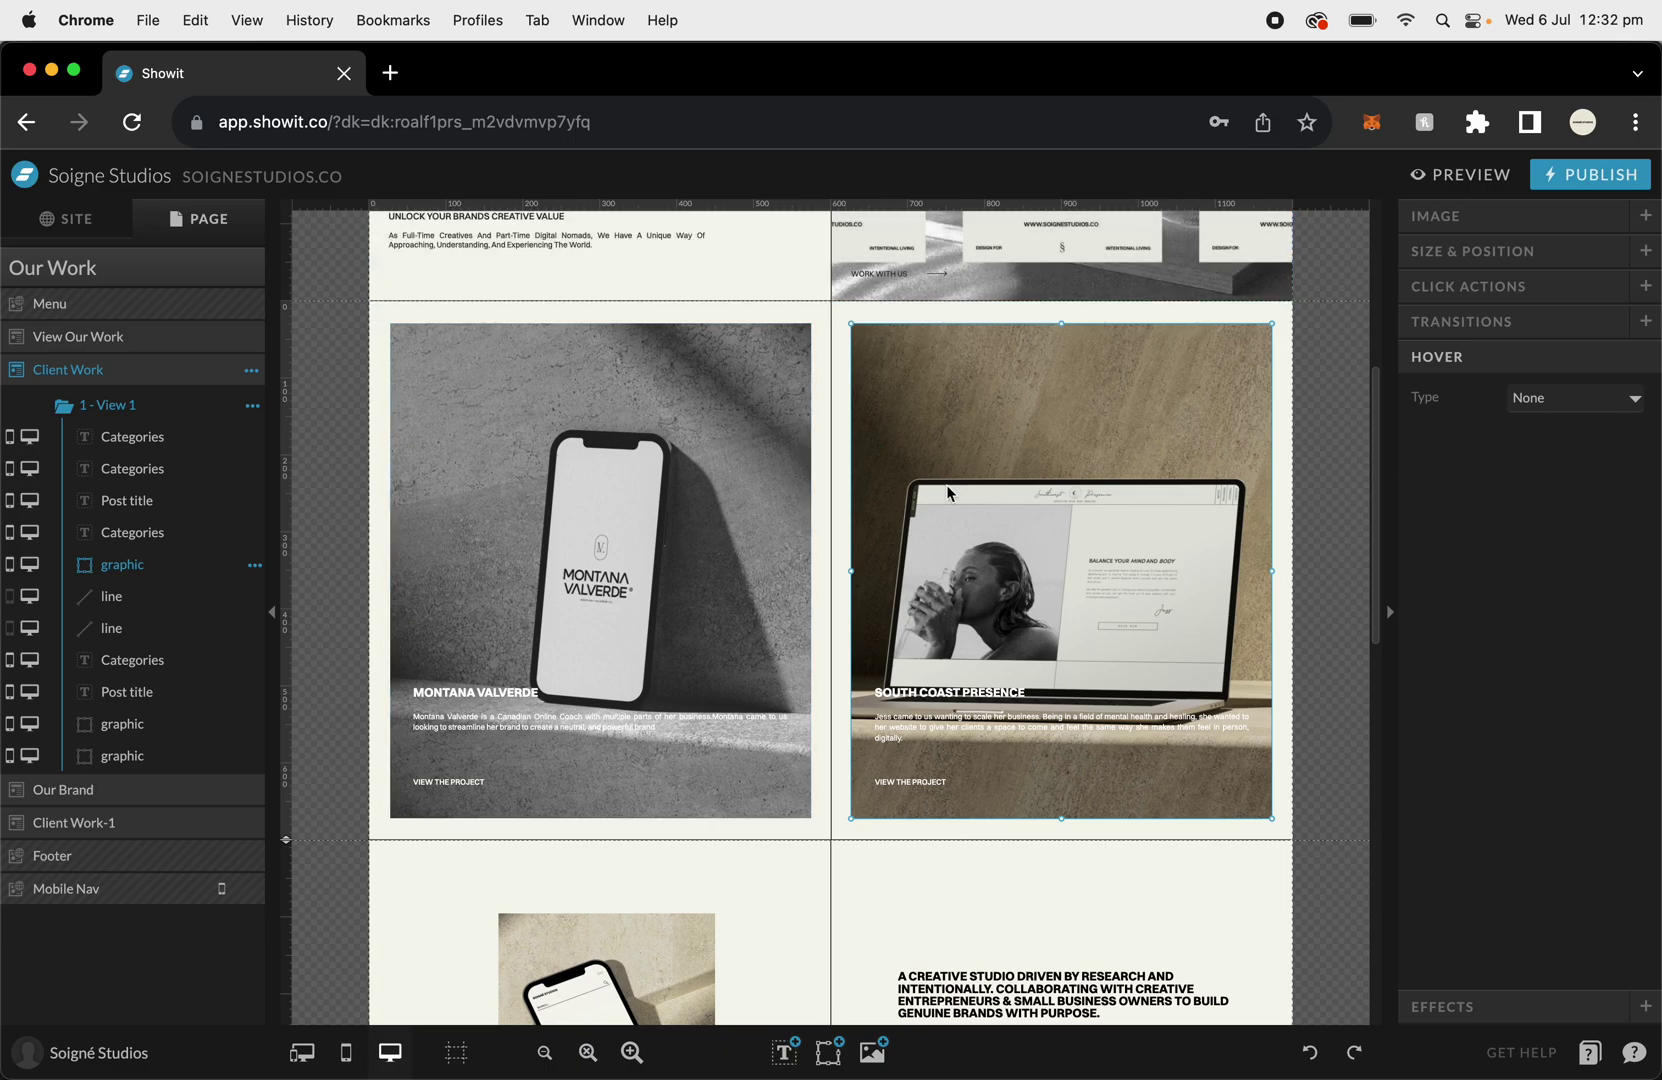
click(609, 452)
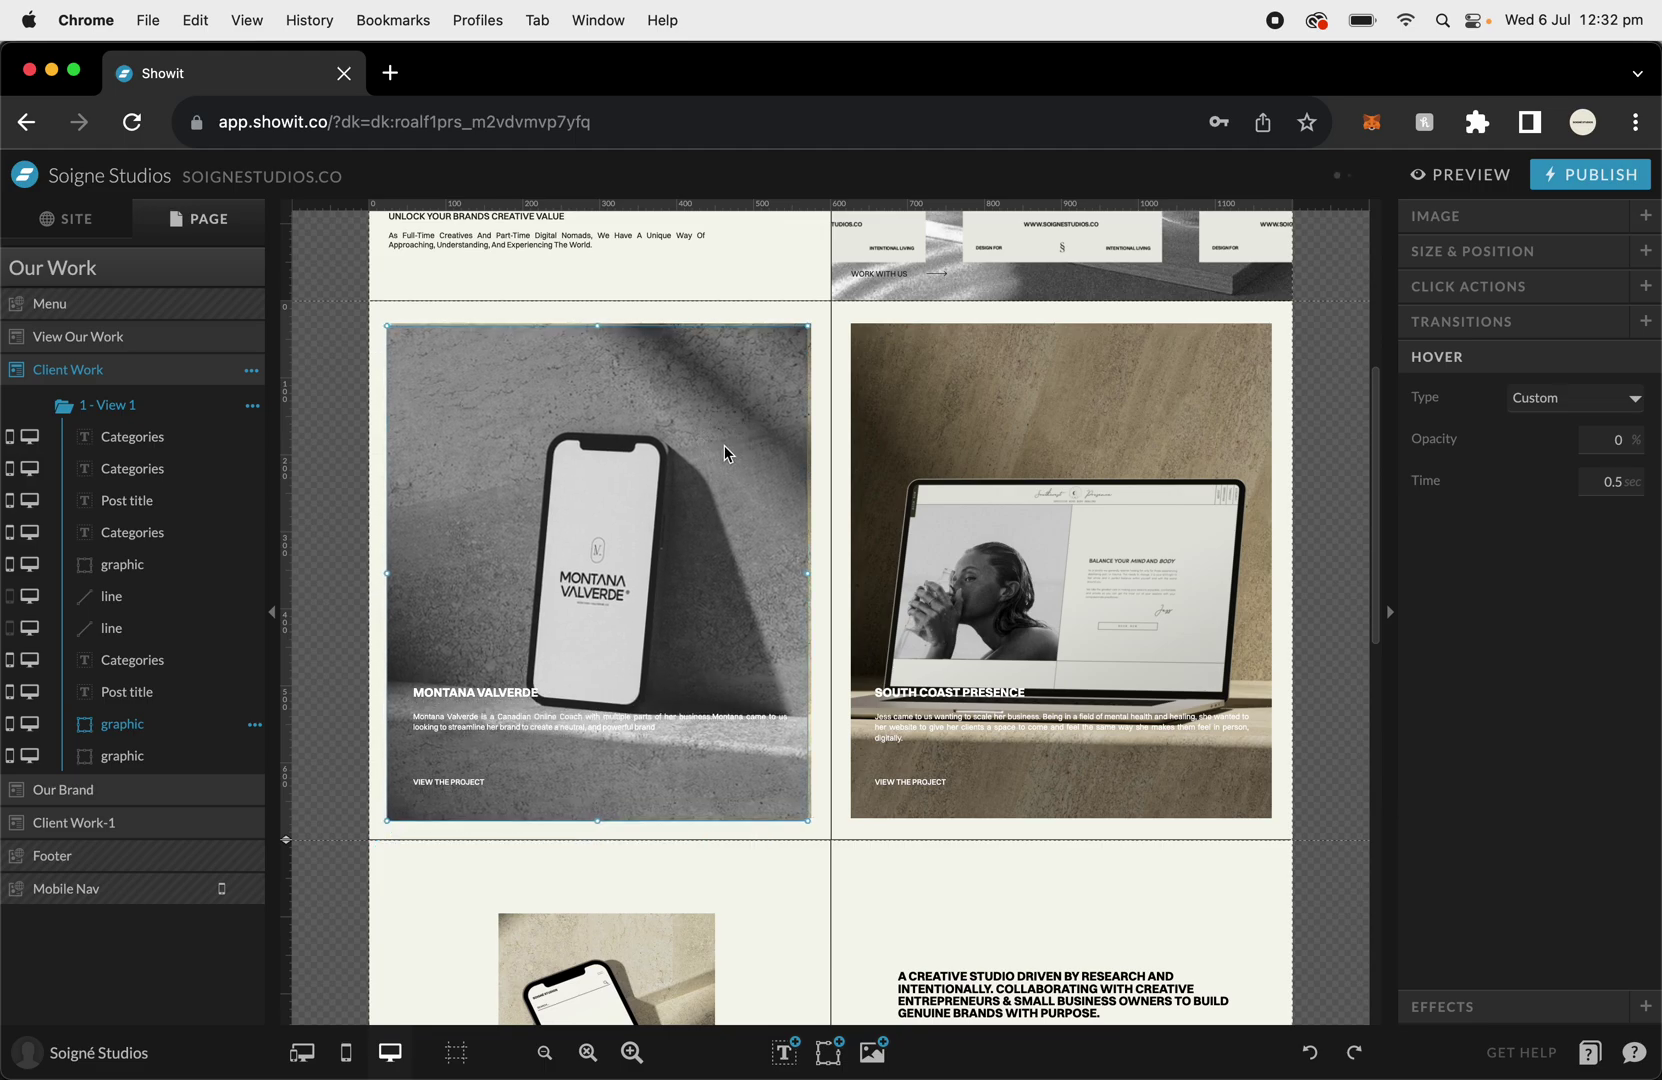
click(1321, 351)
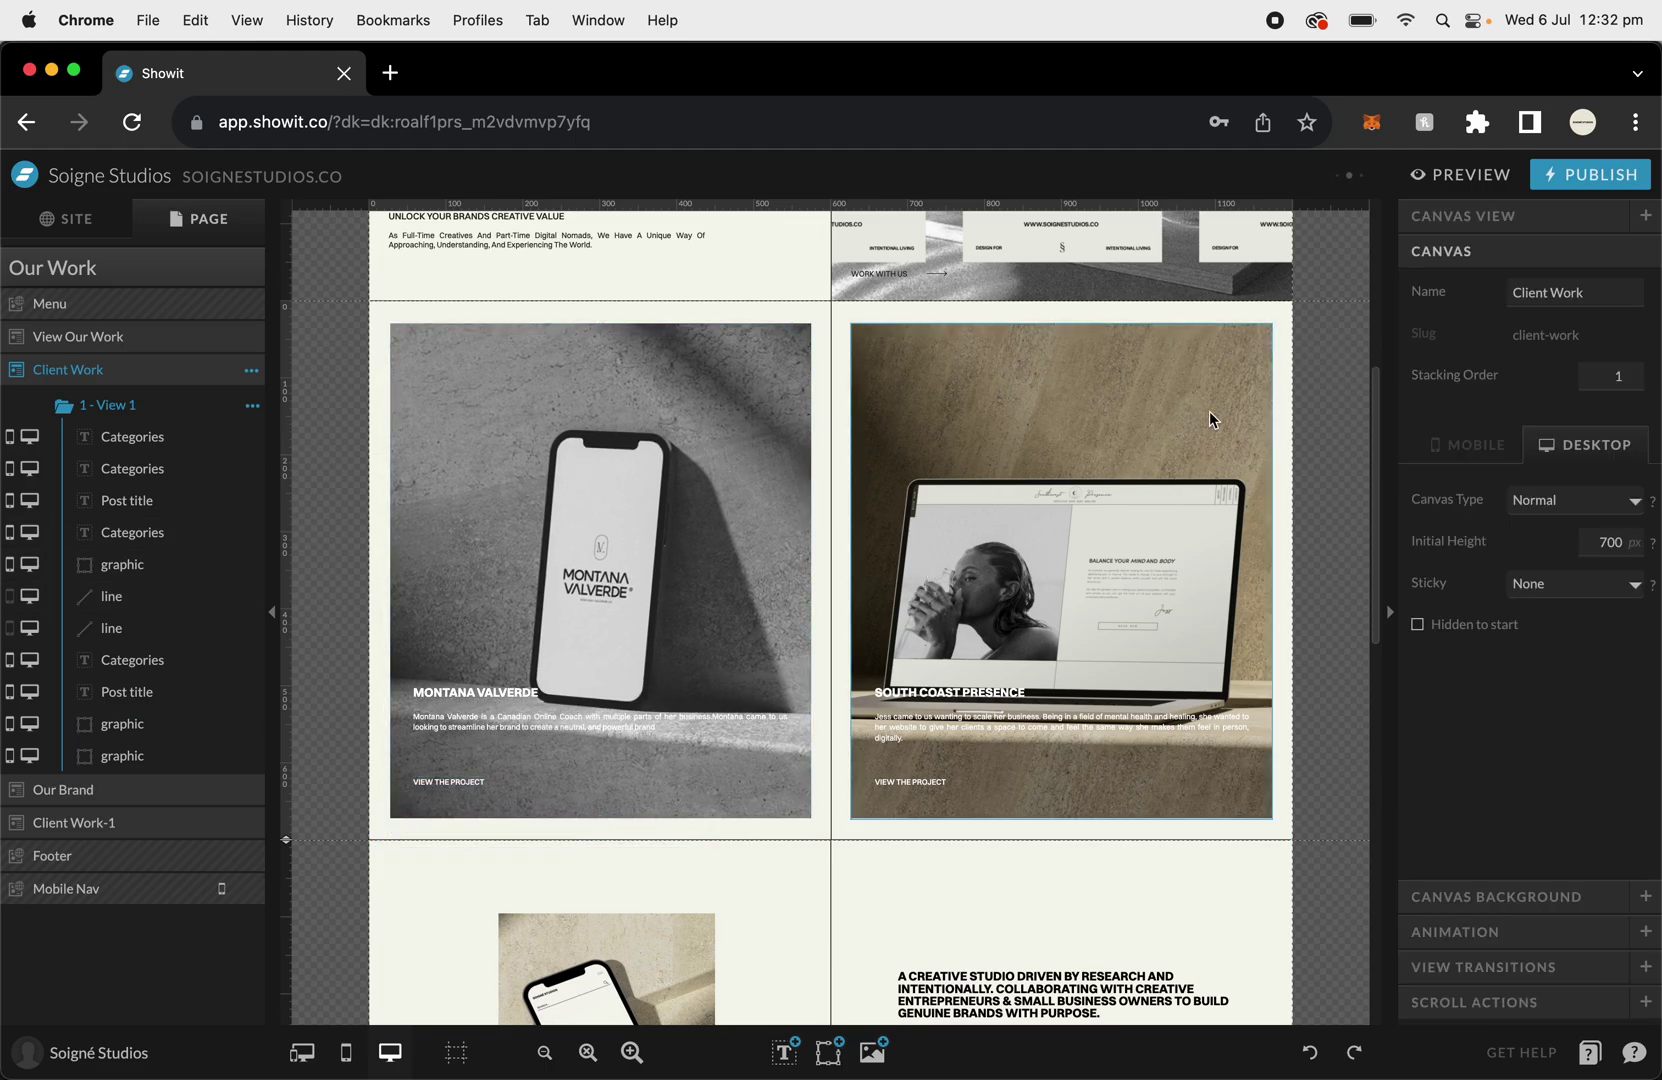
Add SCP Mockup Laptop.jpg from the Edited Imagery folder to the Client Work canvas.
click(875, 1052)
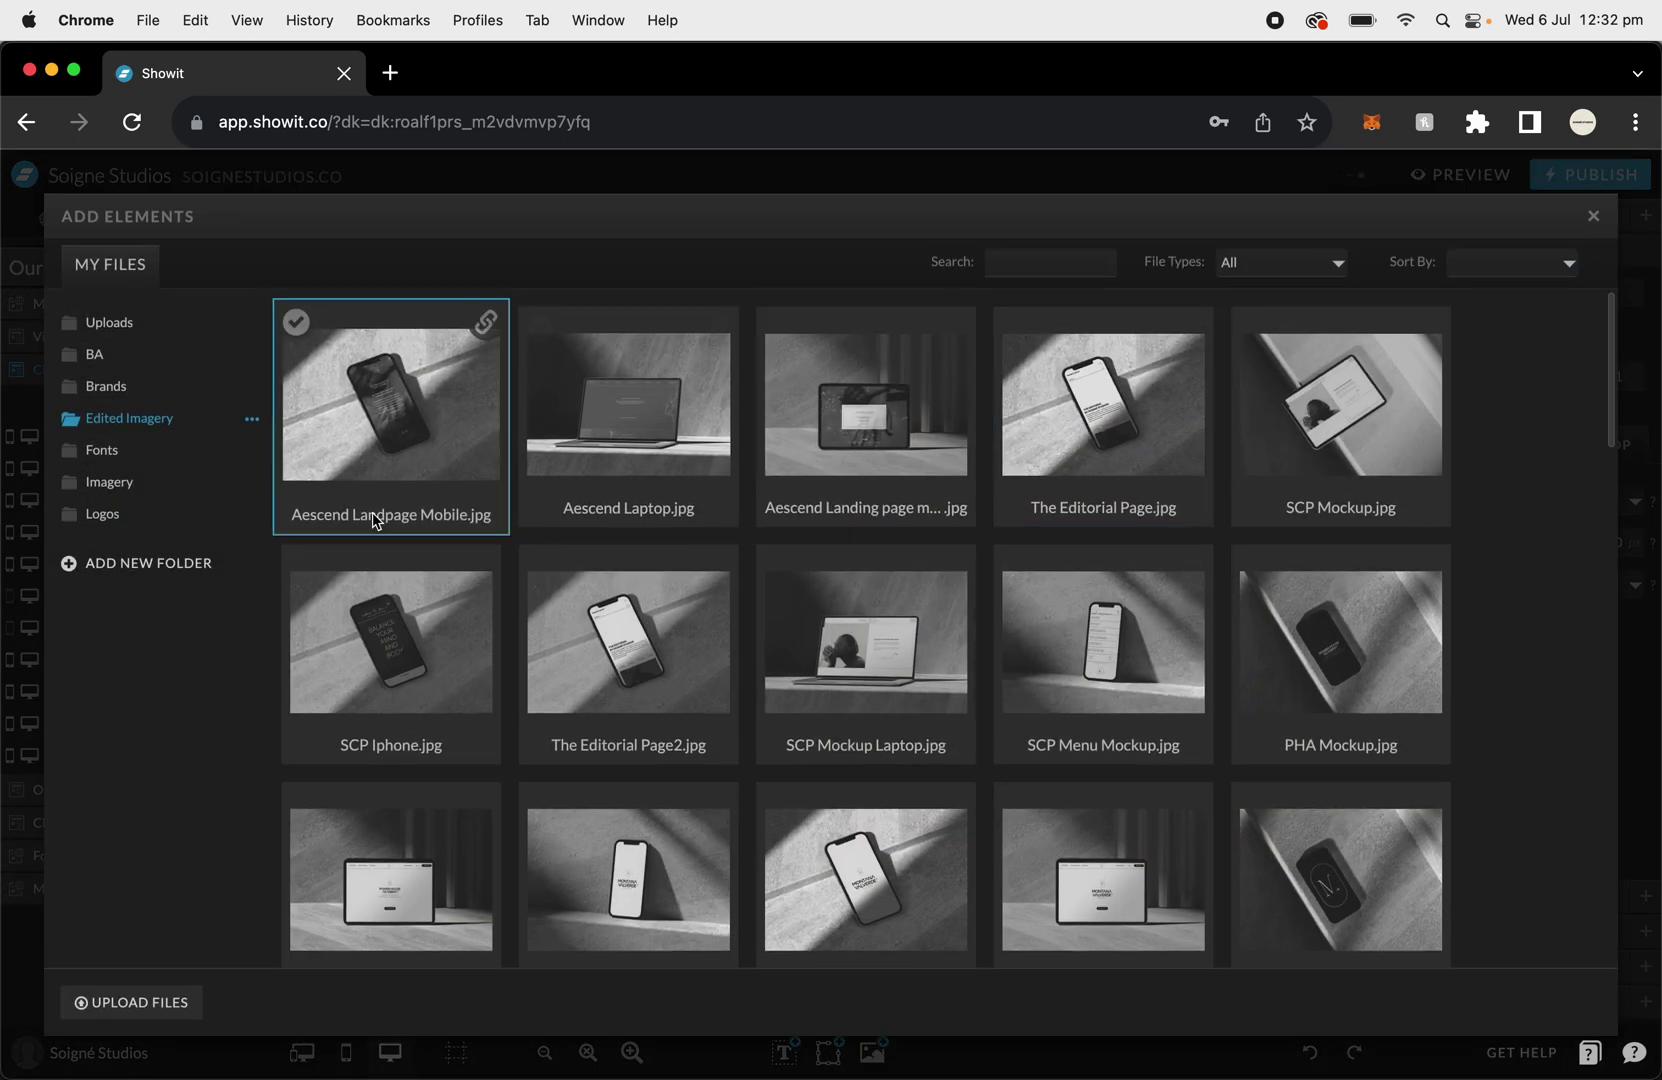
click(902, 687)
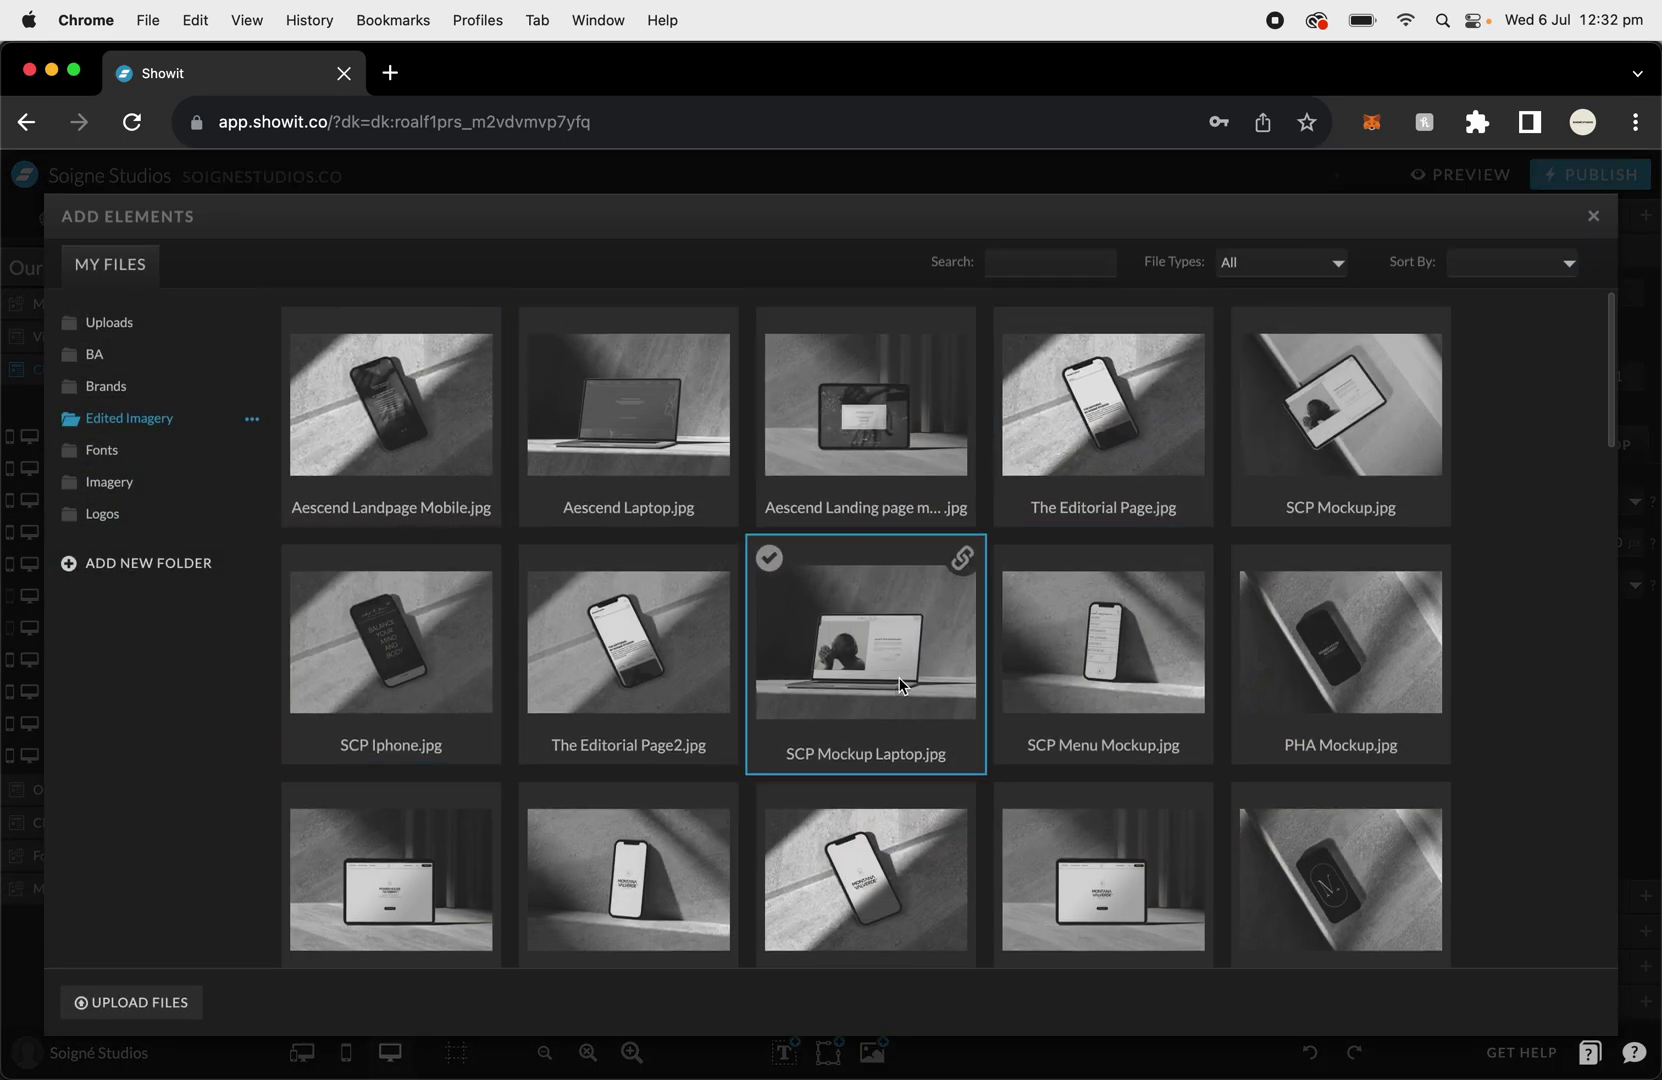
click(1593, 216)
click(875, 1052)
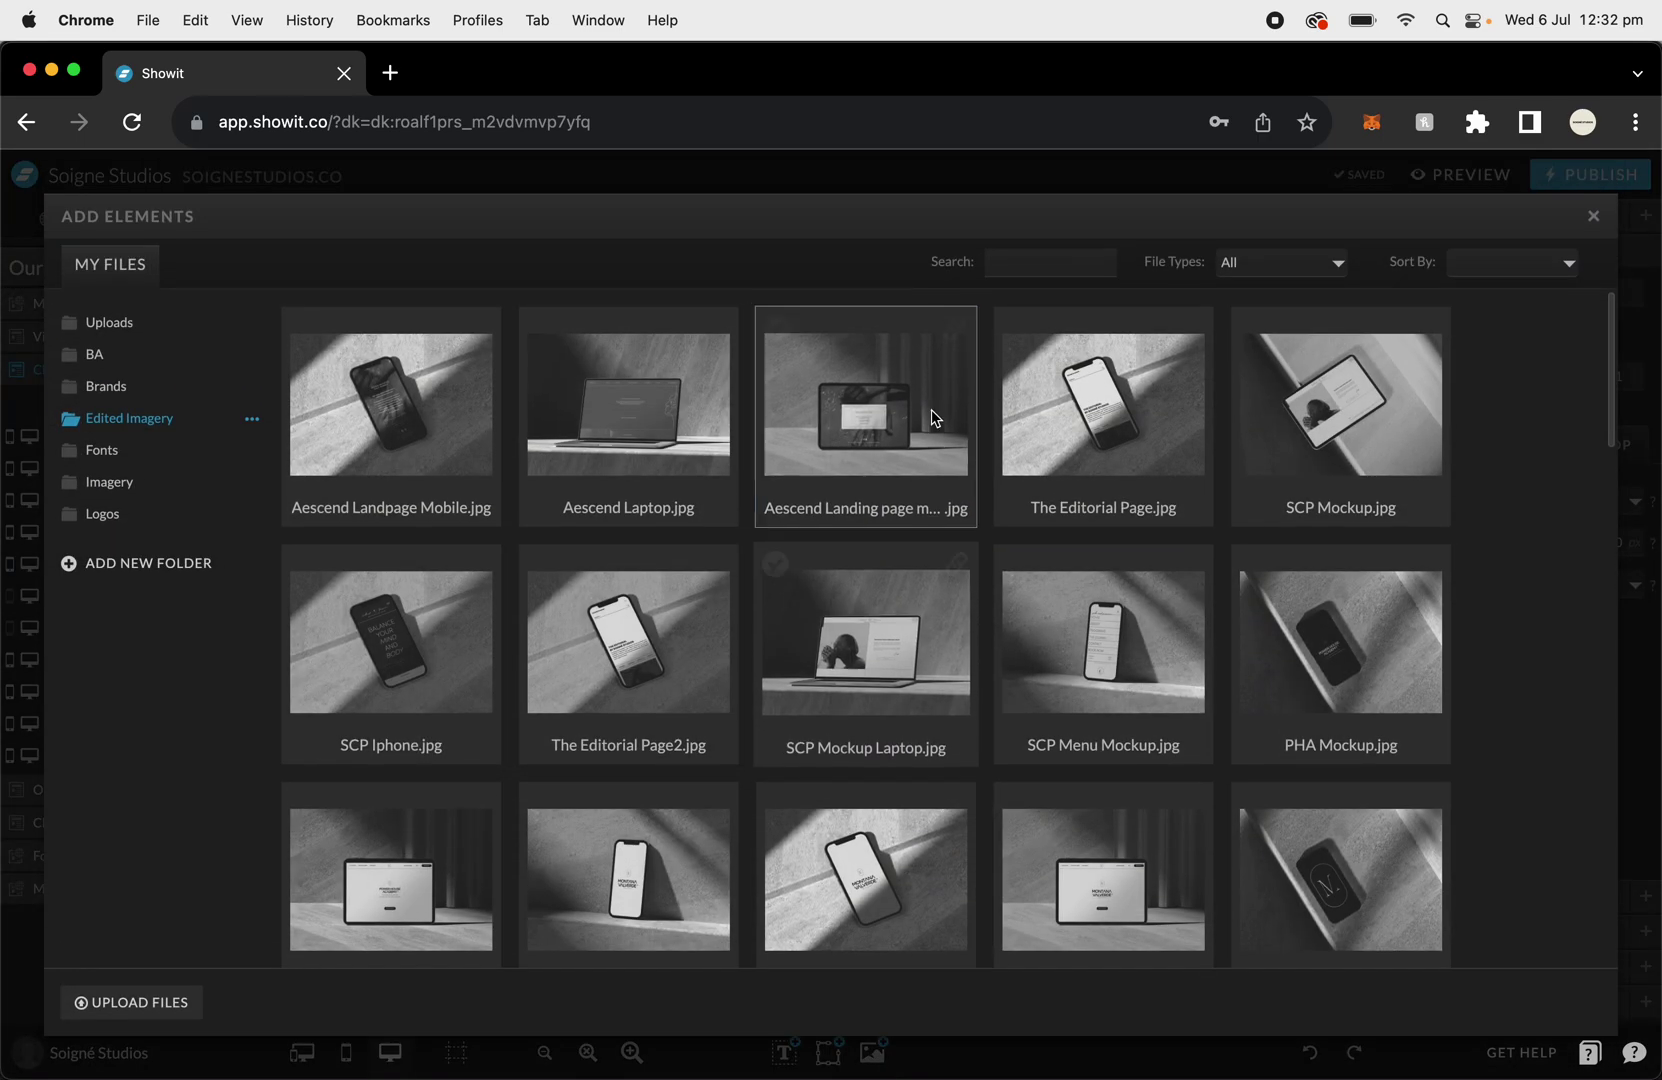
click(886, 632)
click(1555, 1002)
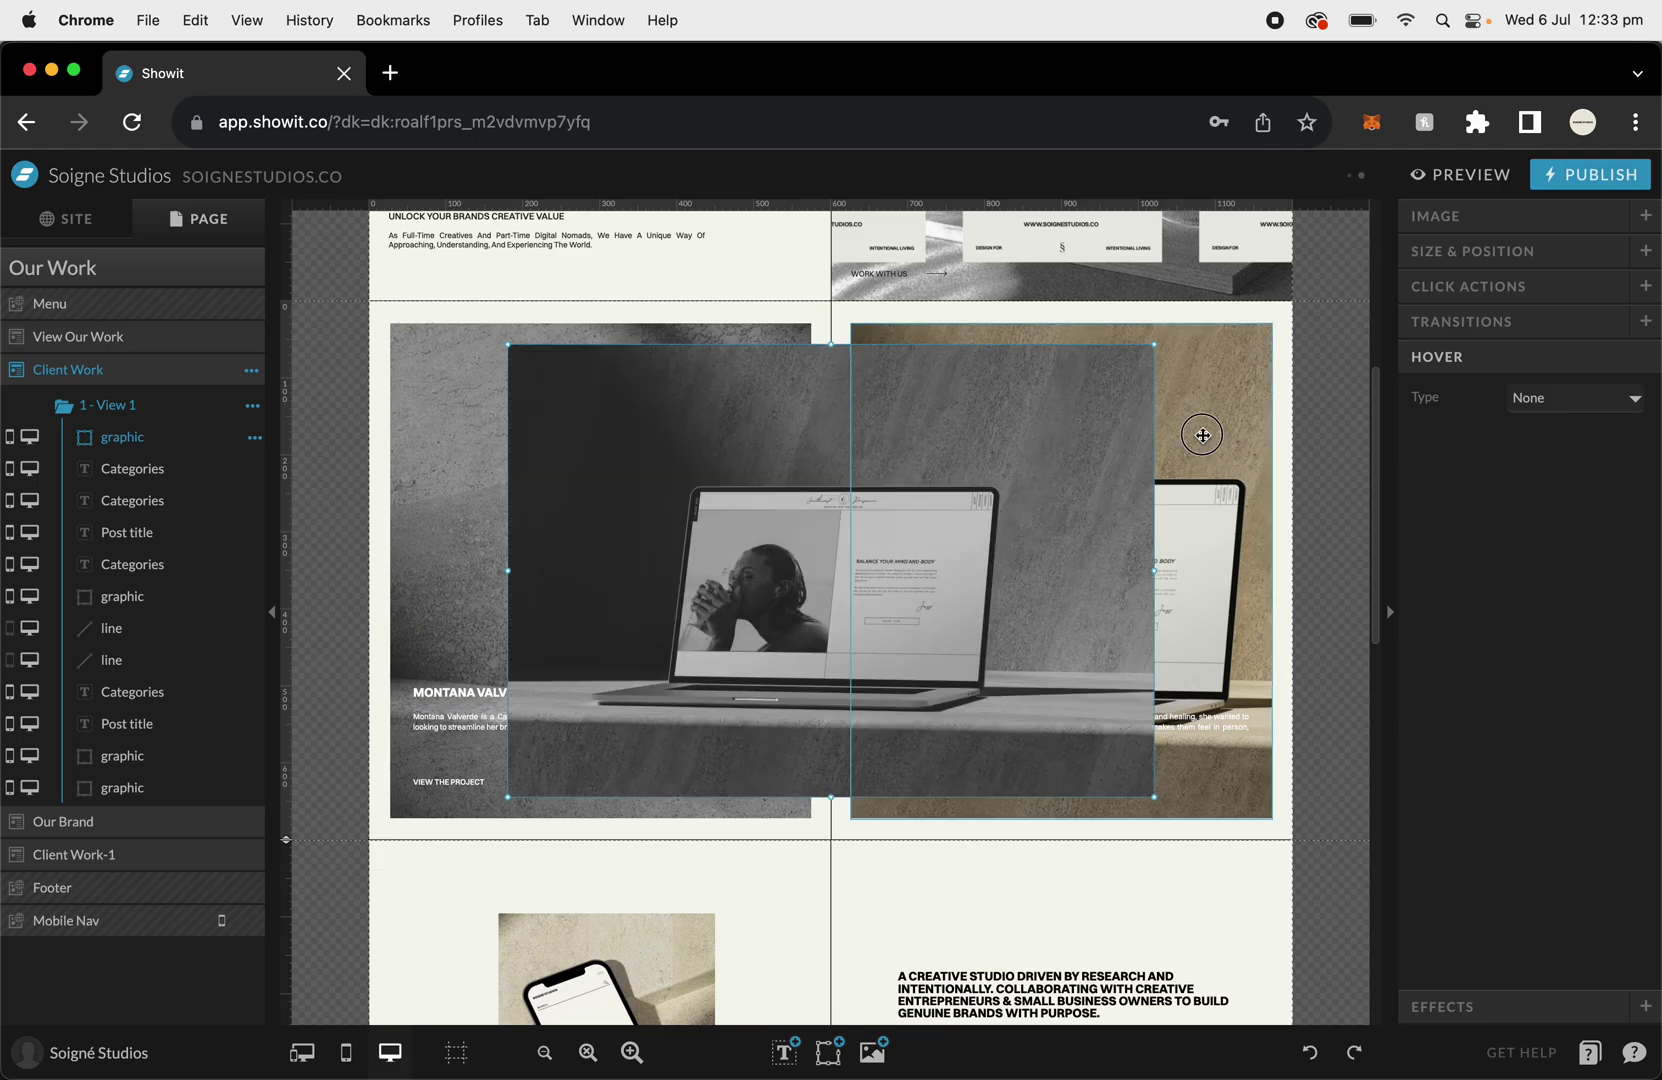
Move the laptop image over the right tile, then match and centre it on the colour image.
drag(920, 475, 1002, 472)
drag(590, 568, 870, 567)
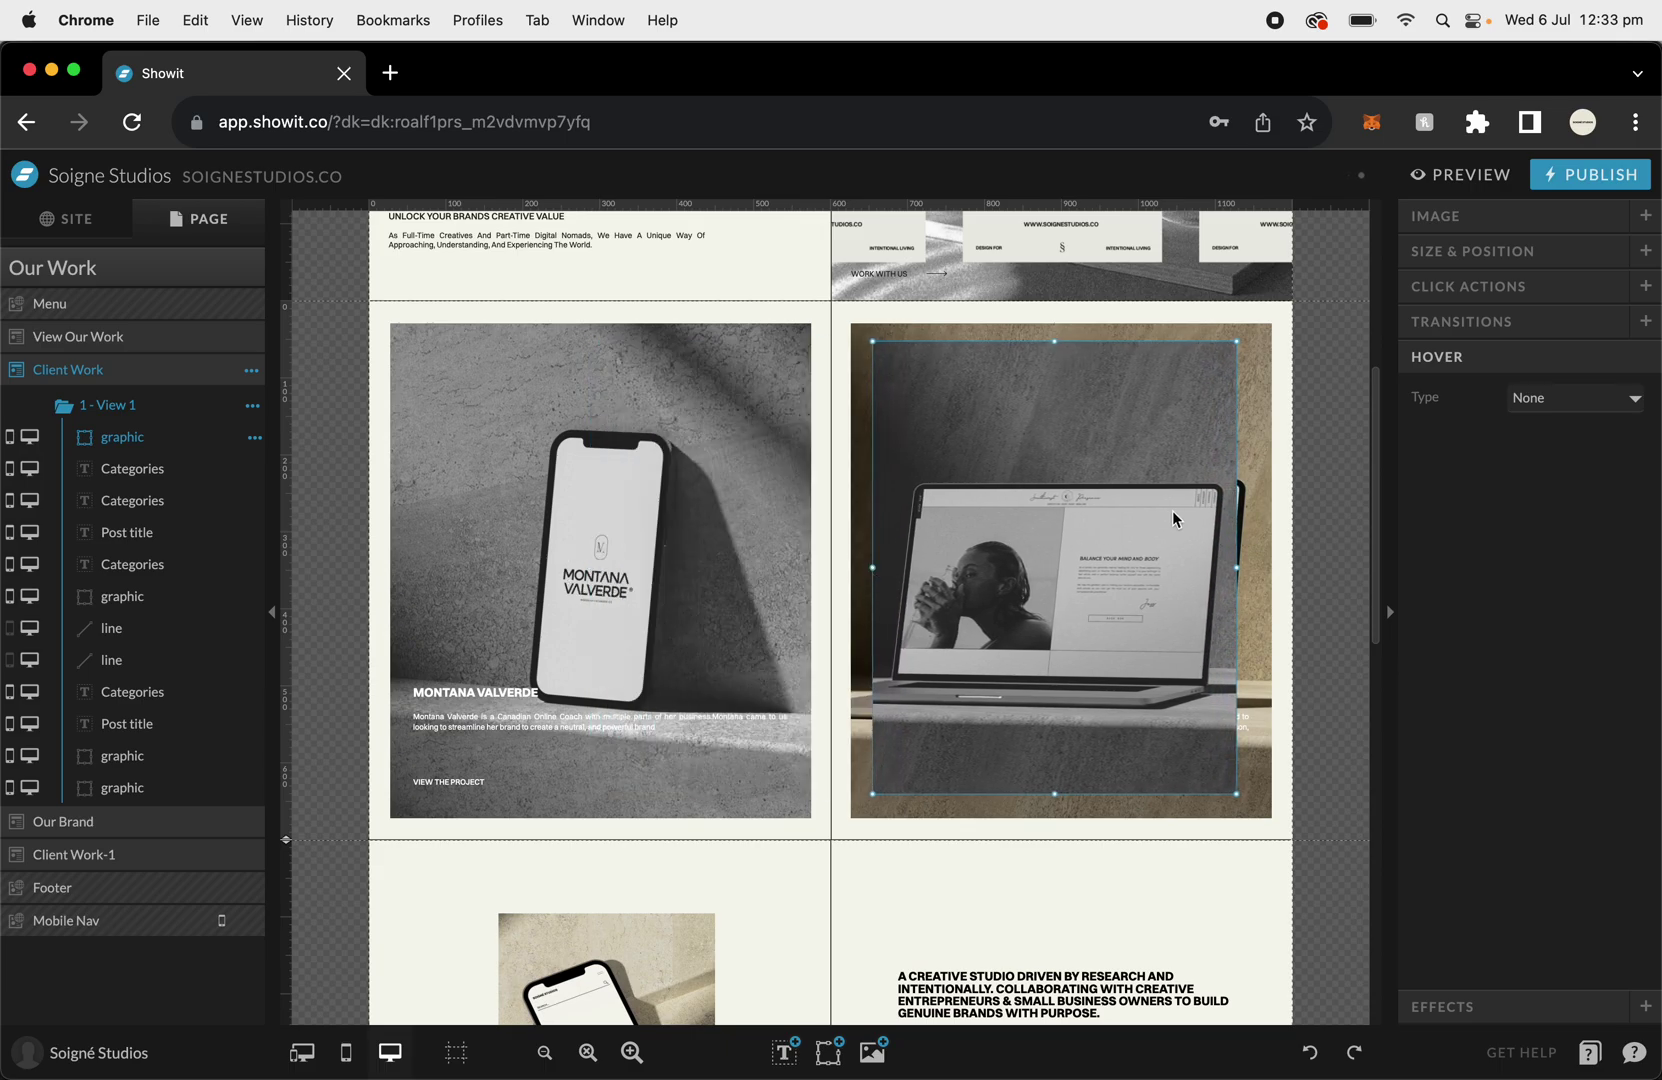
shift+click(1267, 419)
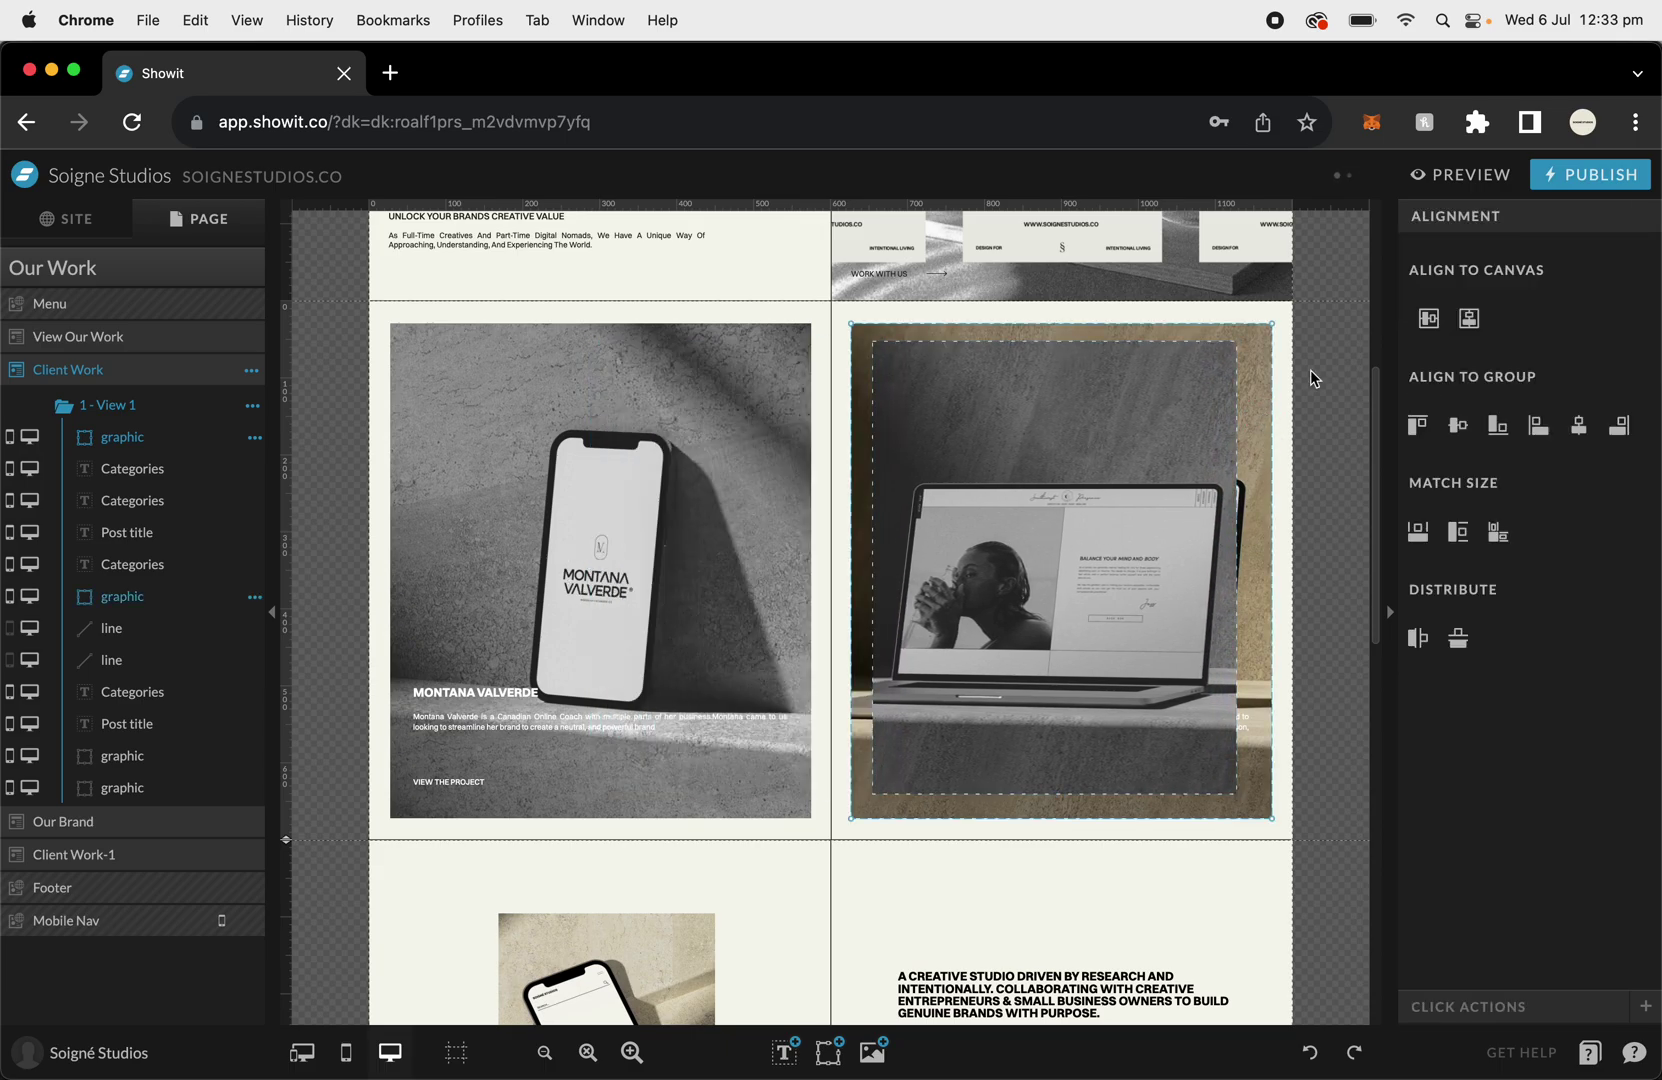
click(1417, 532)
click(1458, 532)
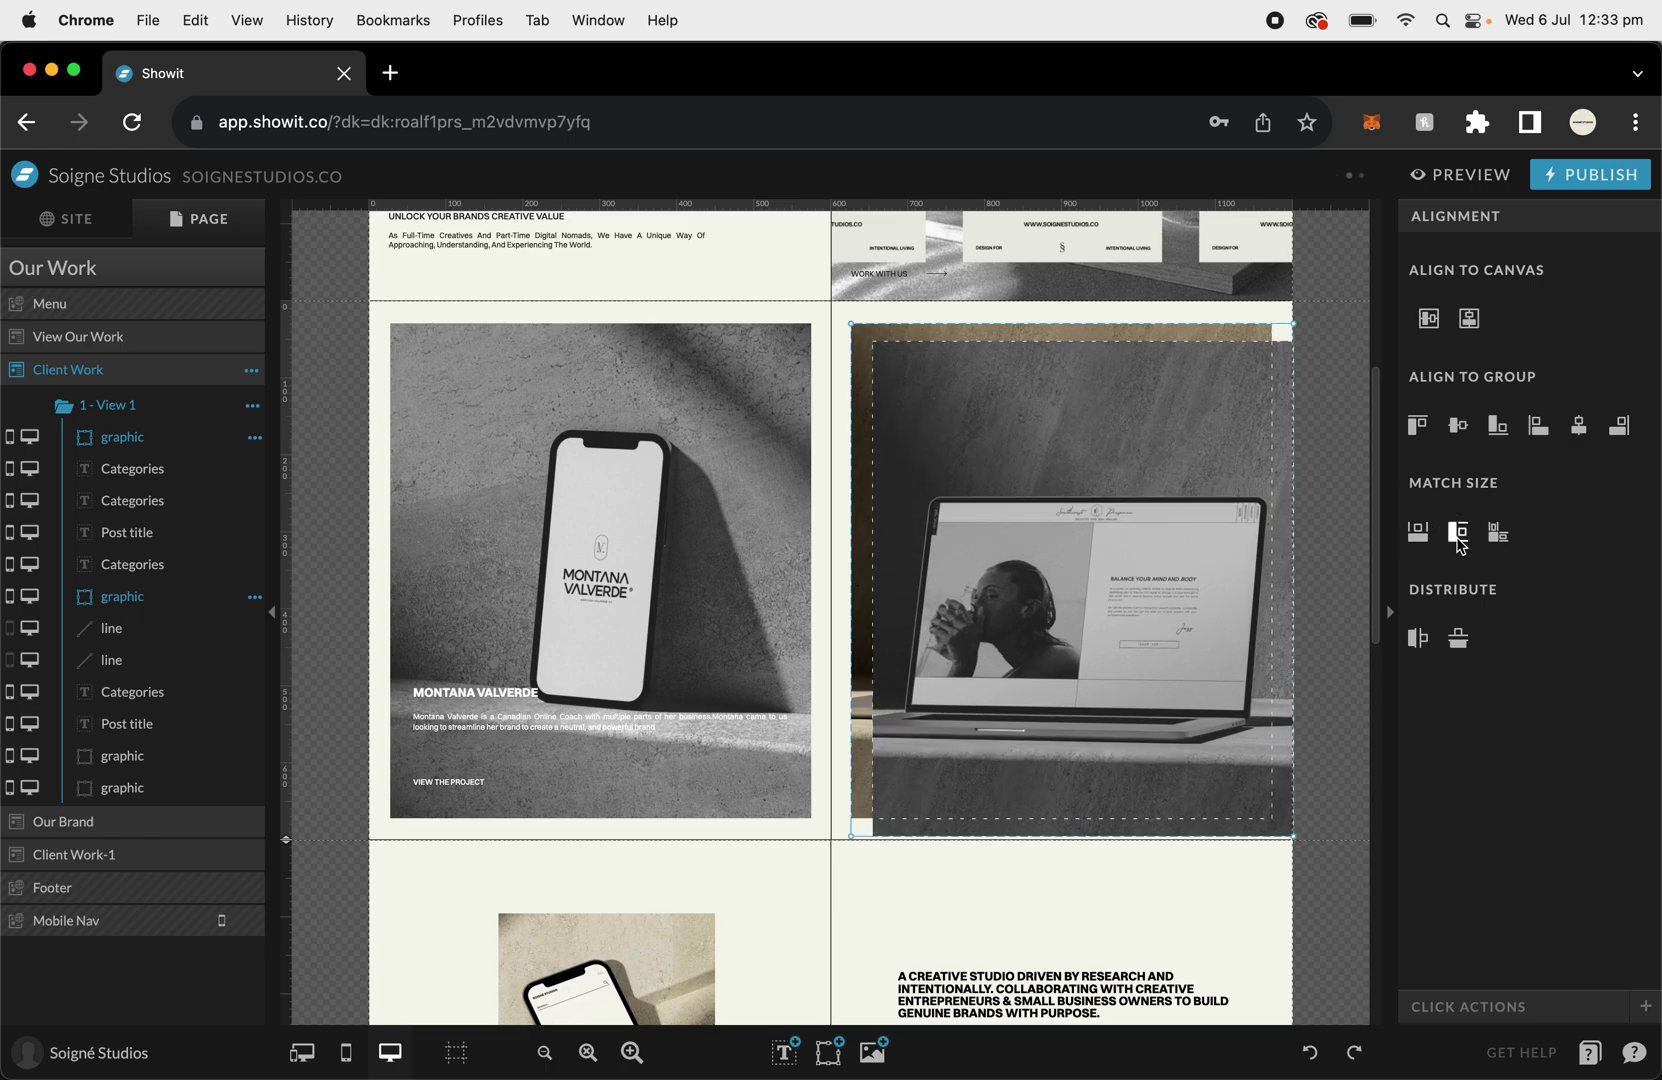
click(1458, 425)
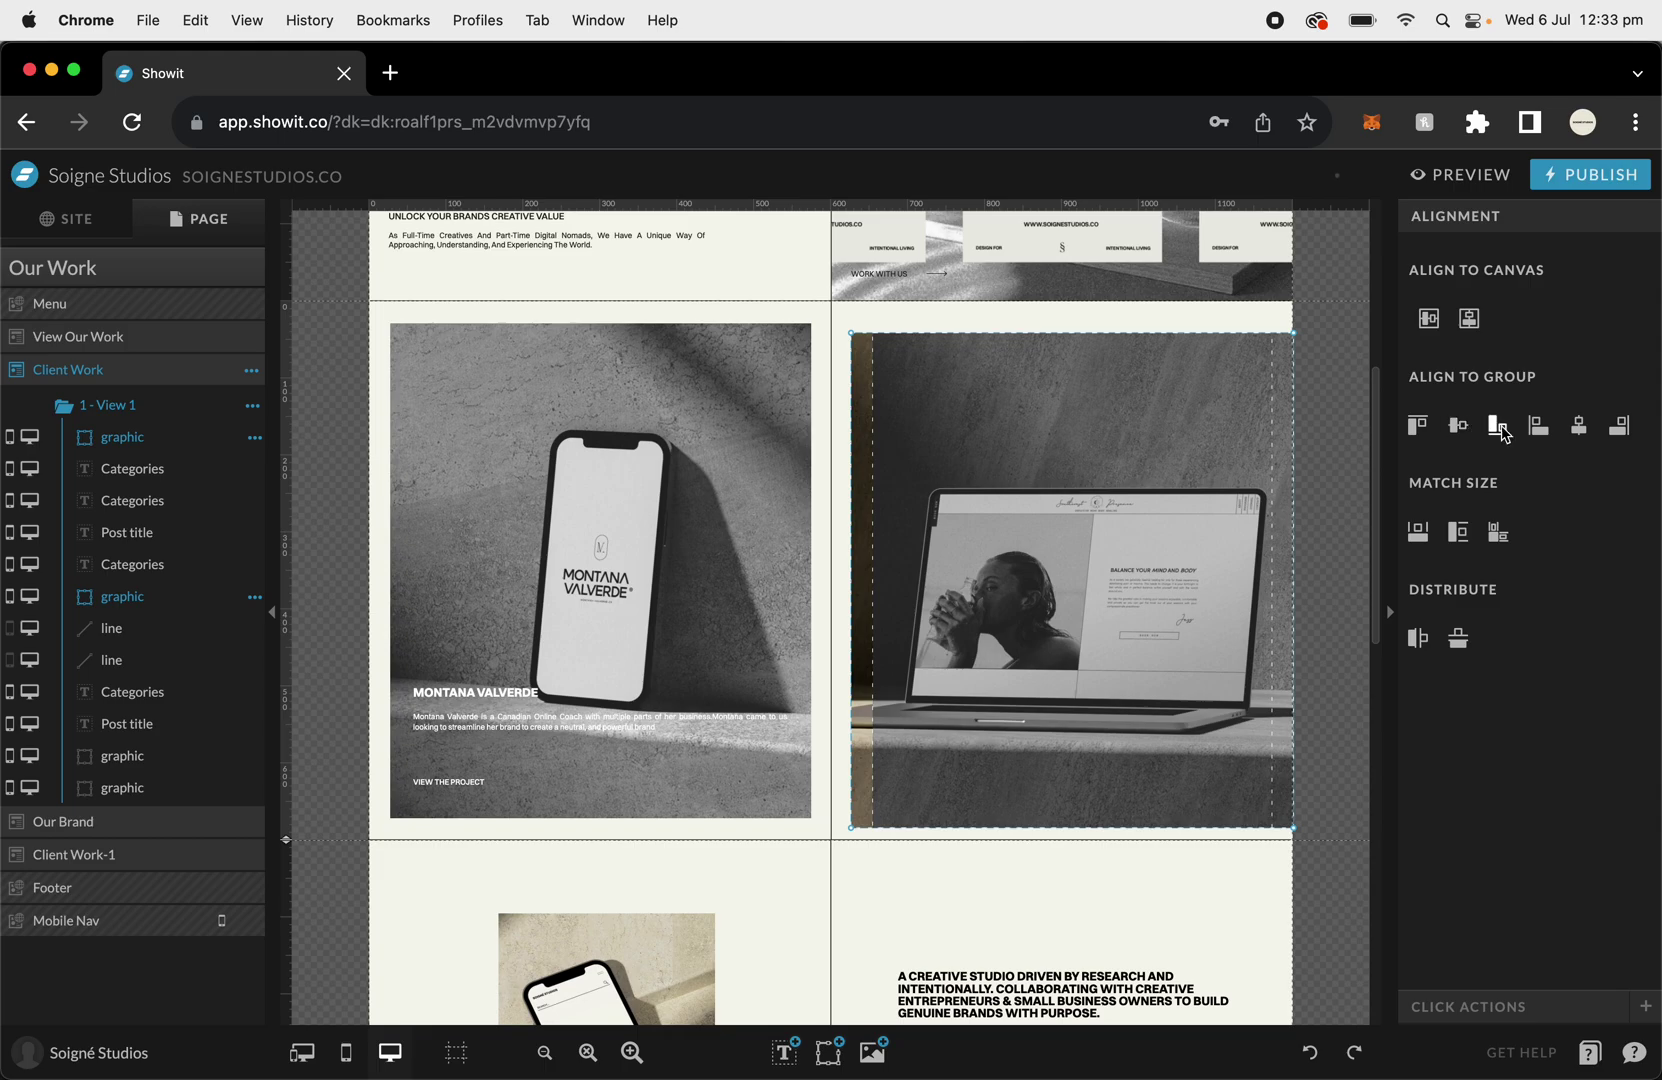
click(1581, 430)
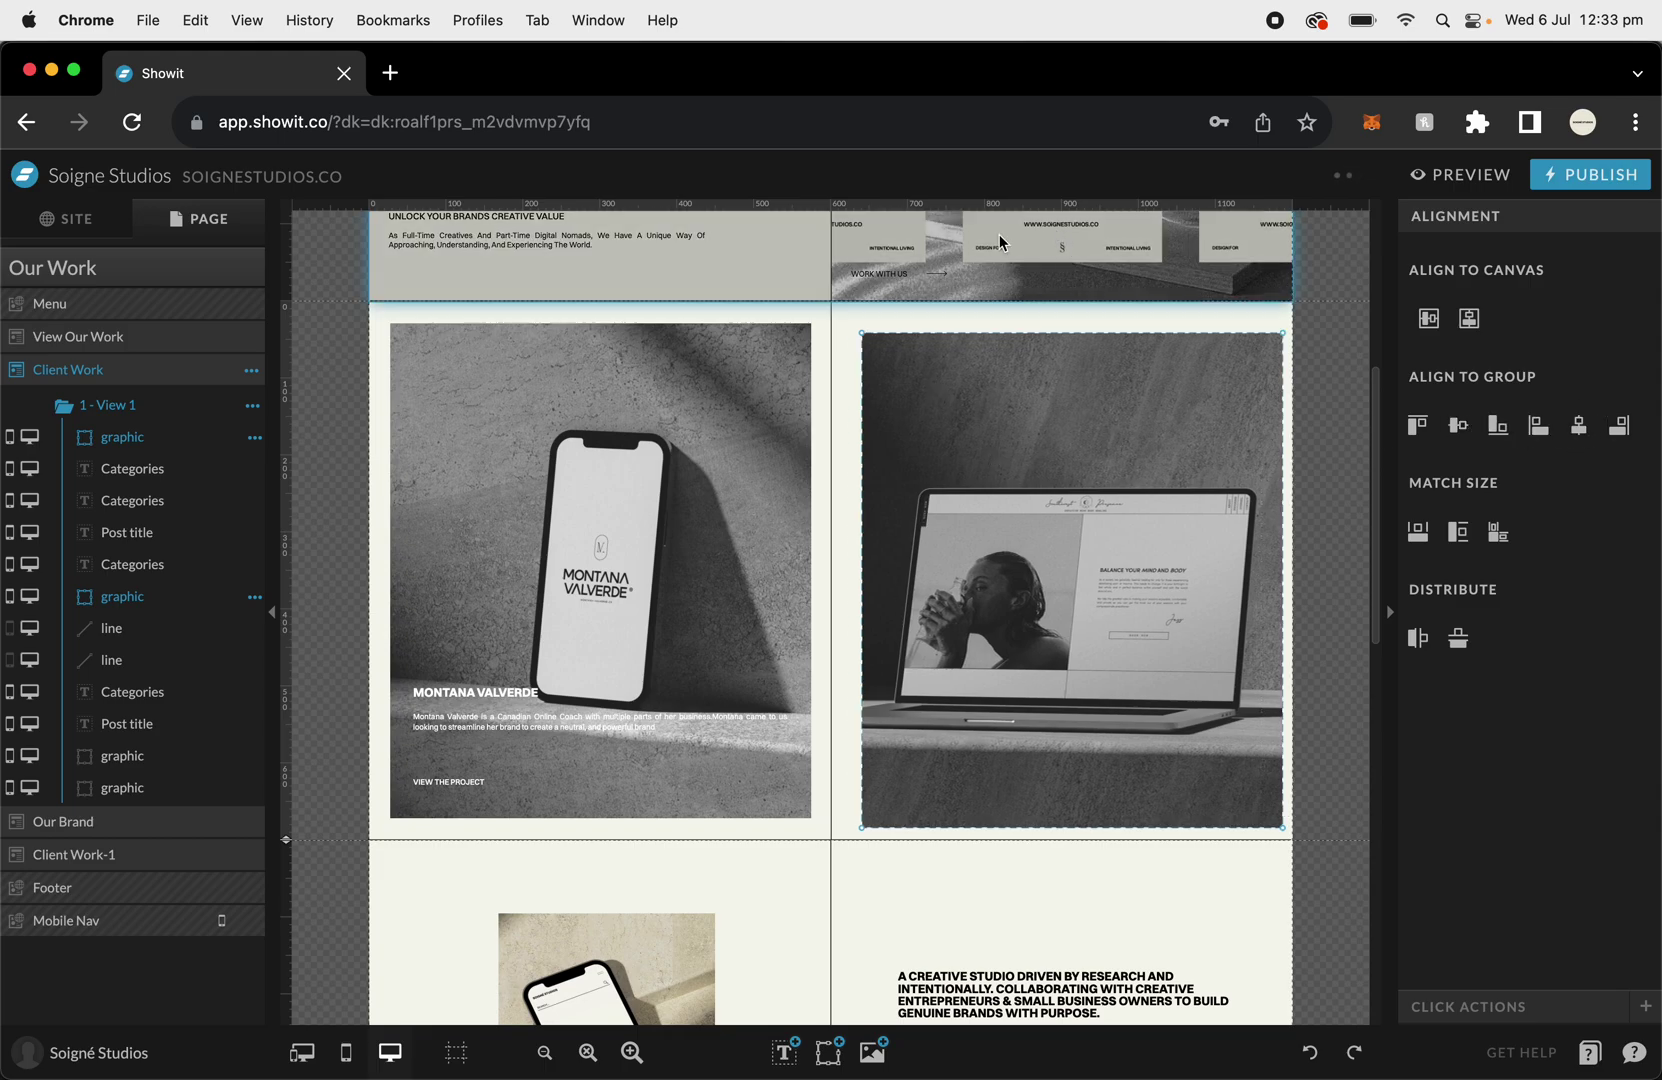
key(ctrl+z)
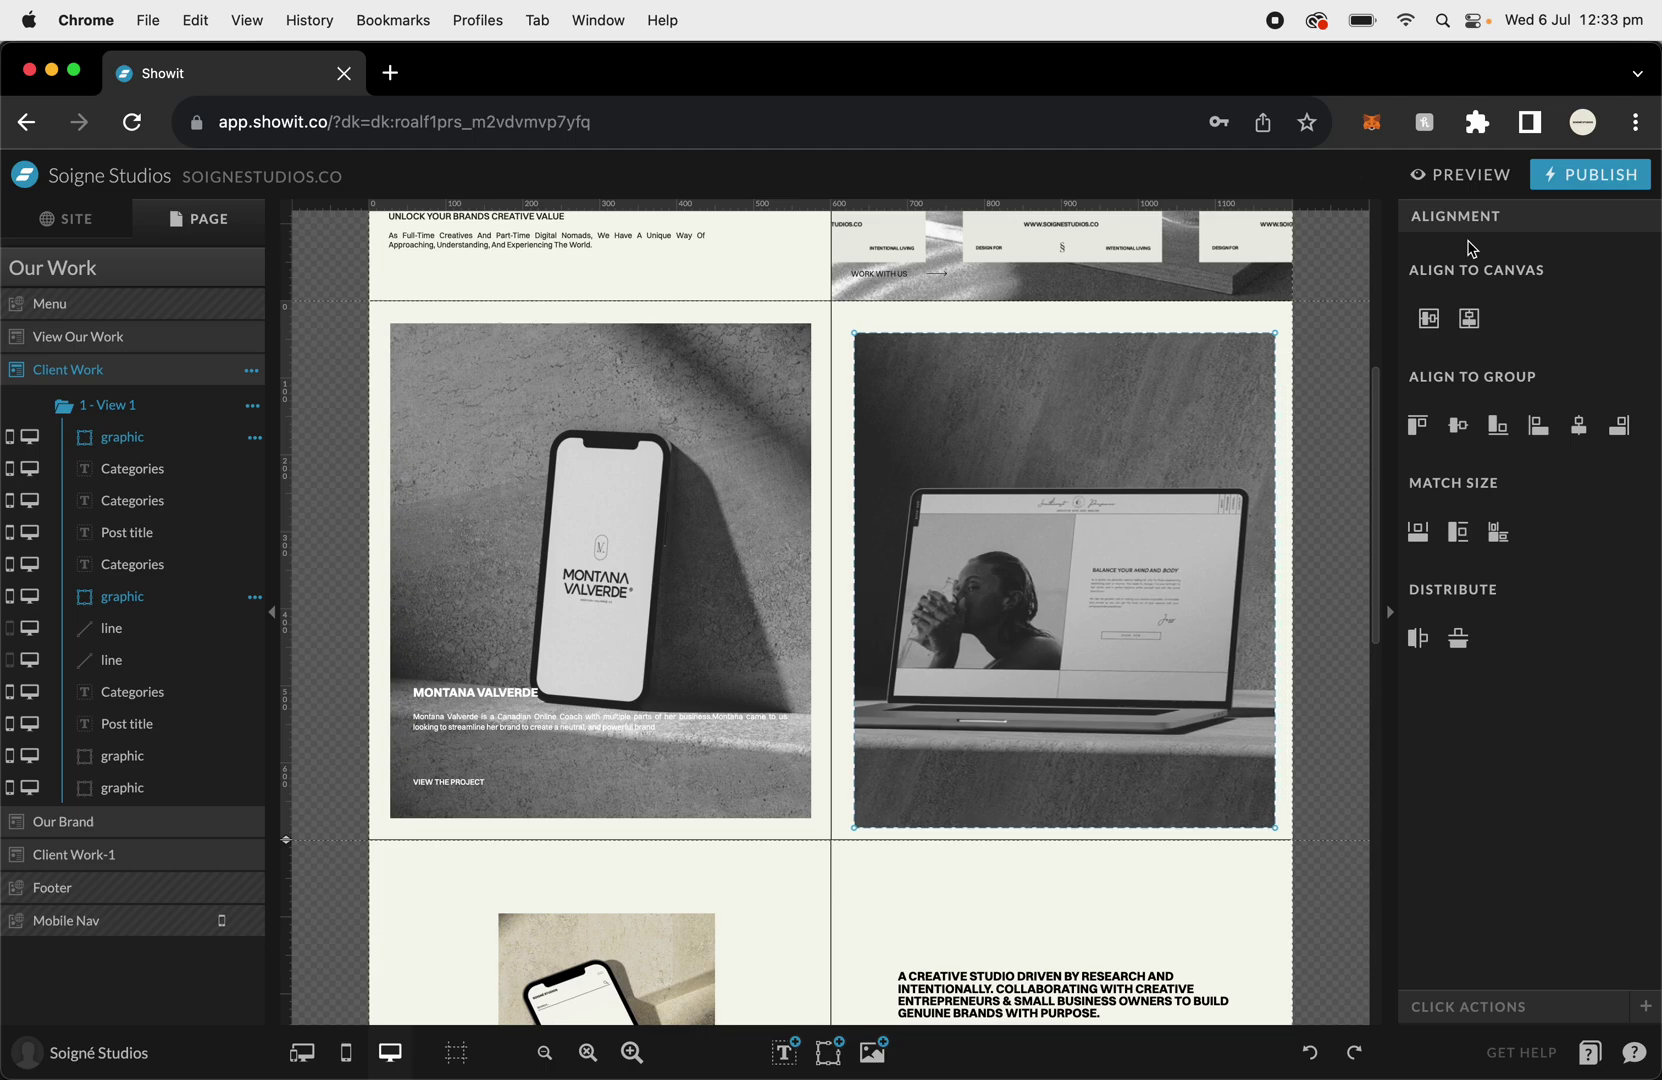
key(ctrl+z)
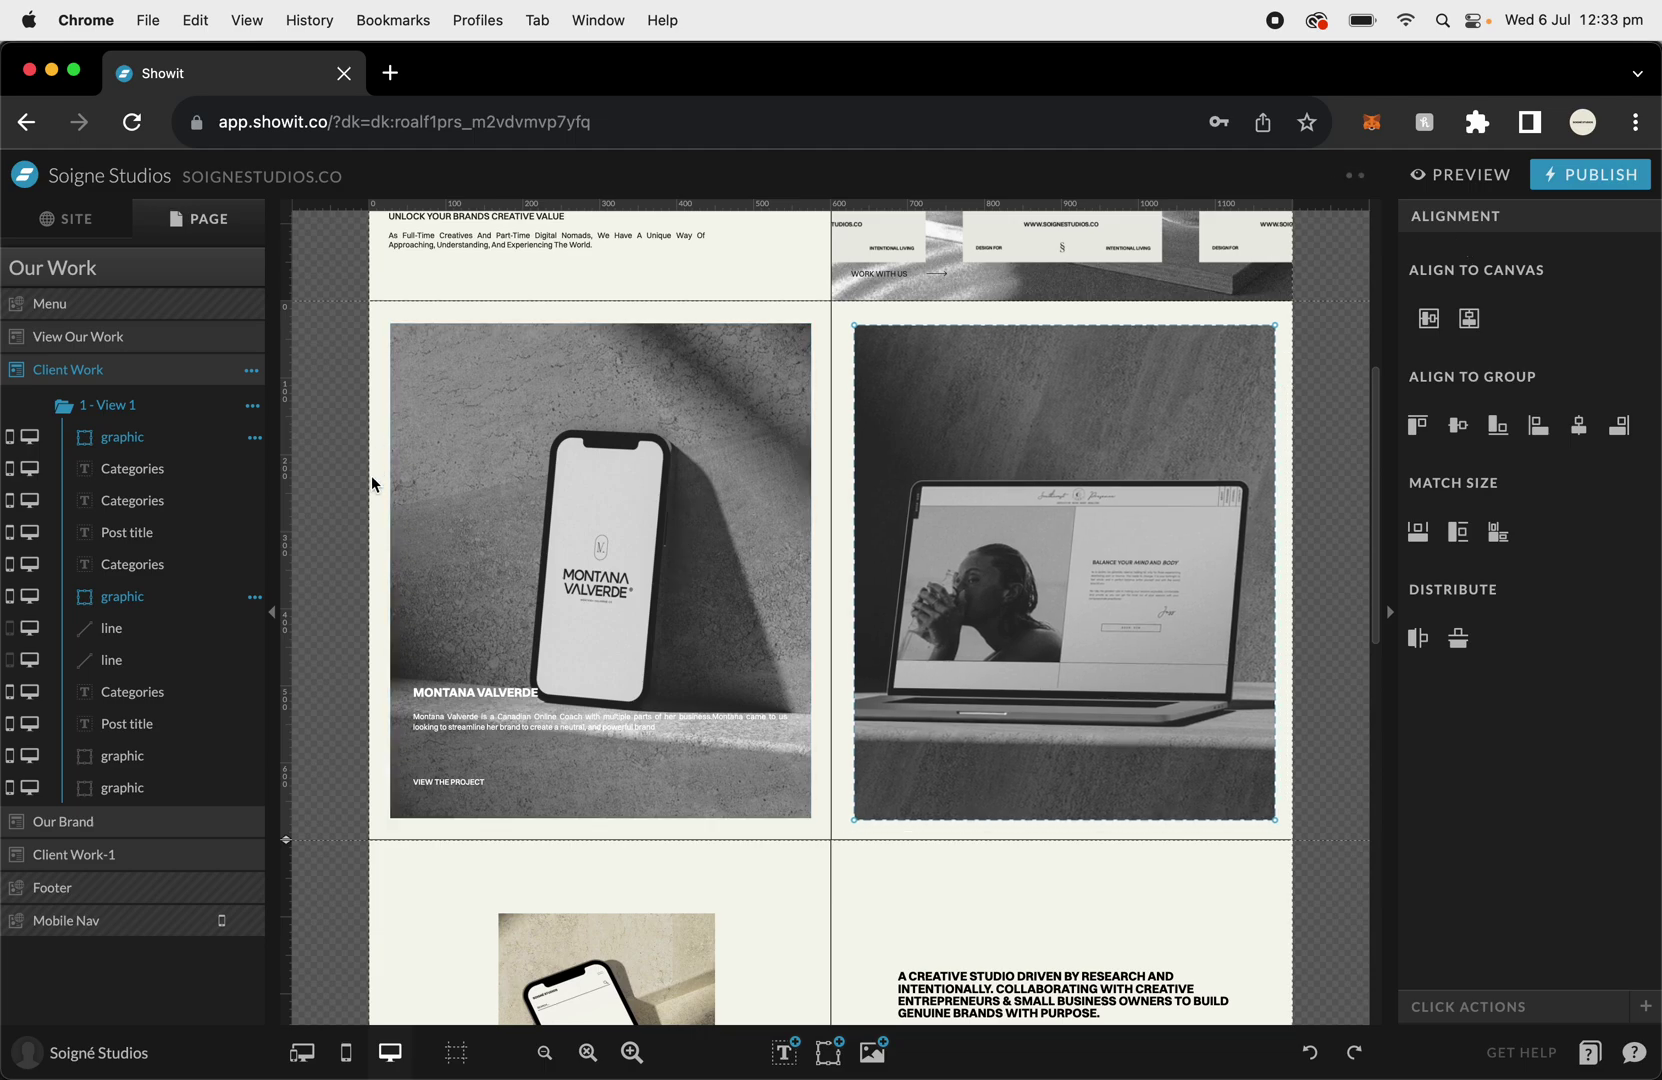
Nudge the laptop overlay left and move its graphic layer to the bottom of Client Work.
shift+click(743, 394)
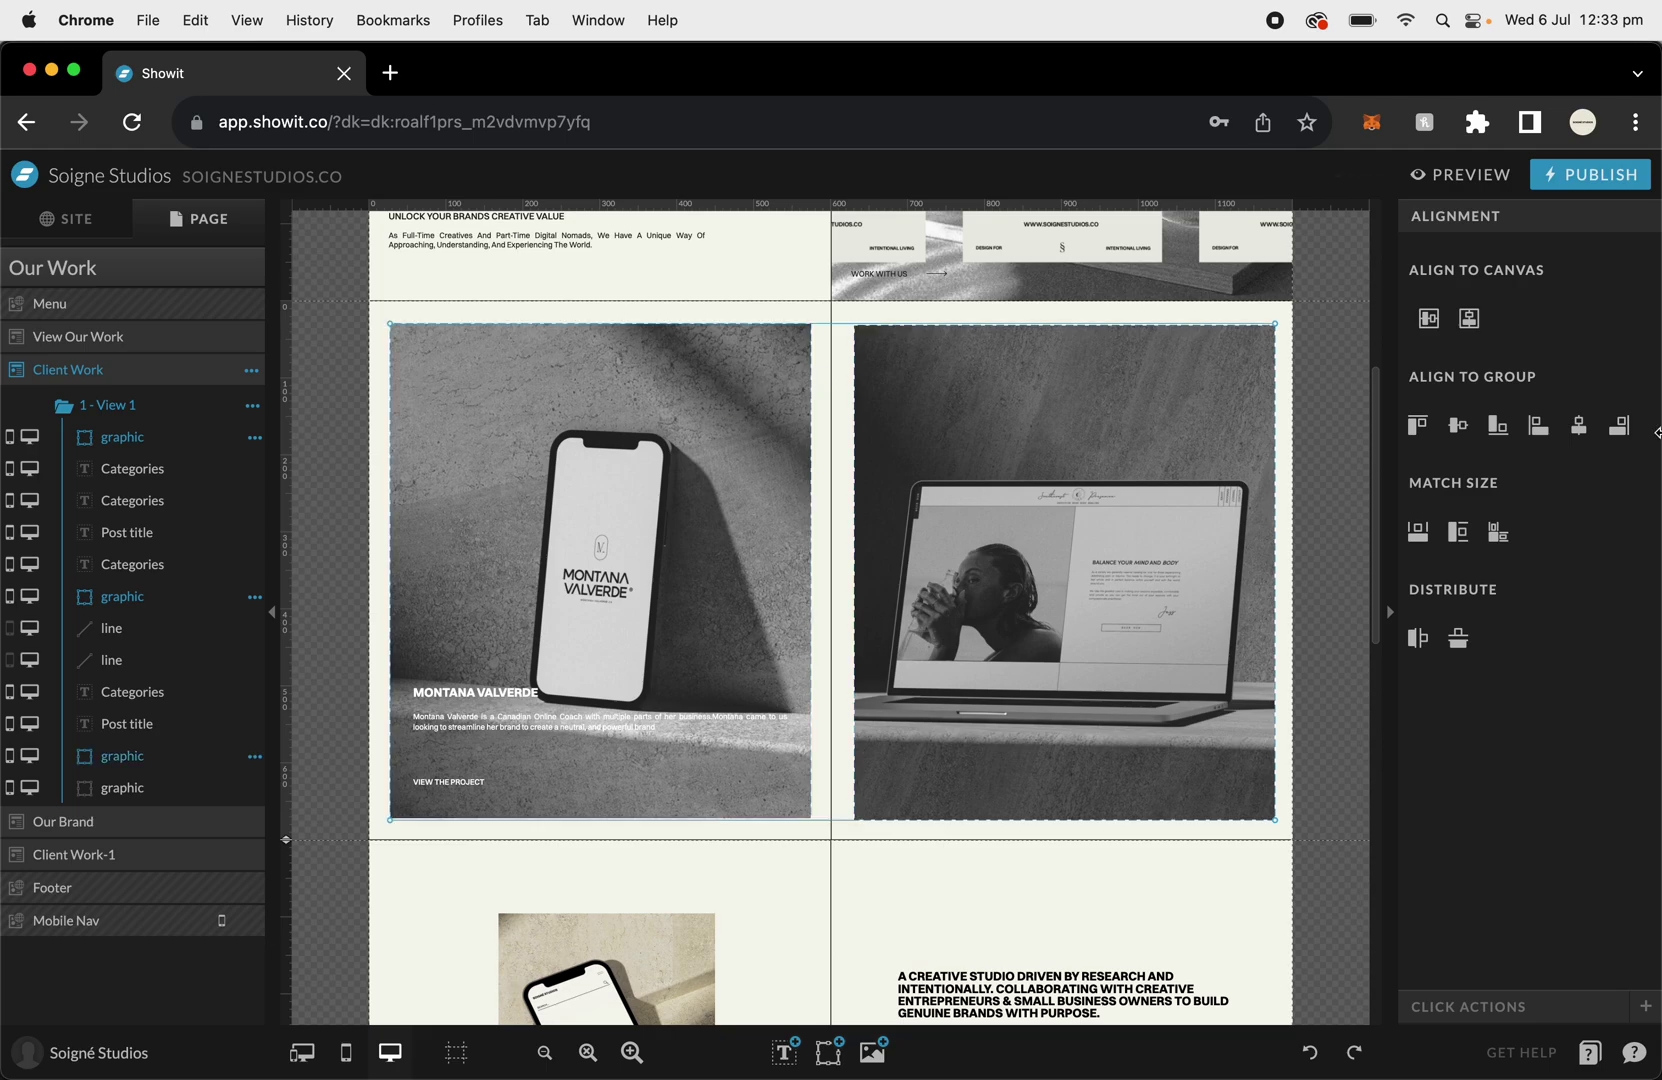
click(1321, 390)
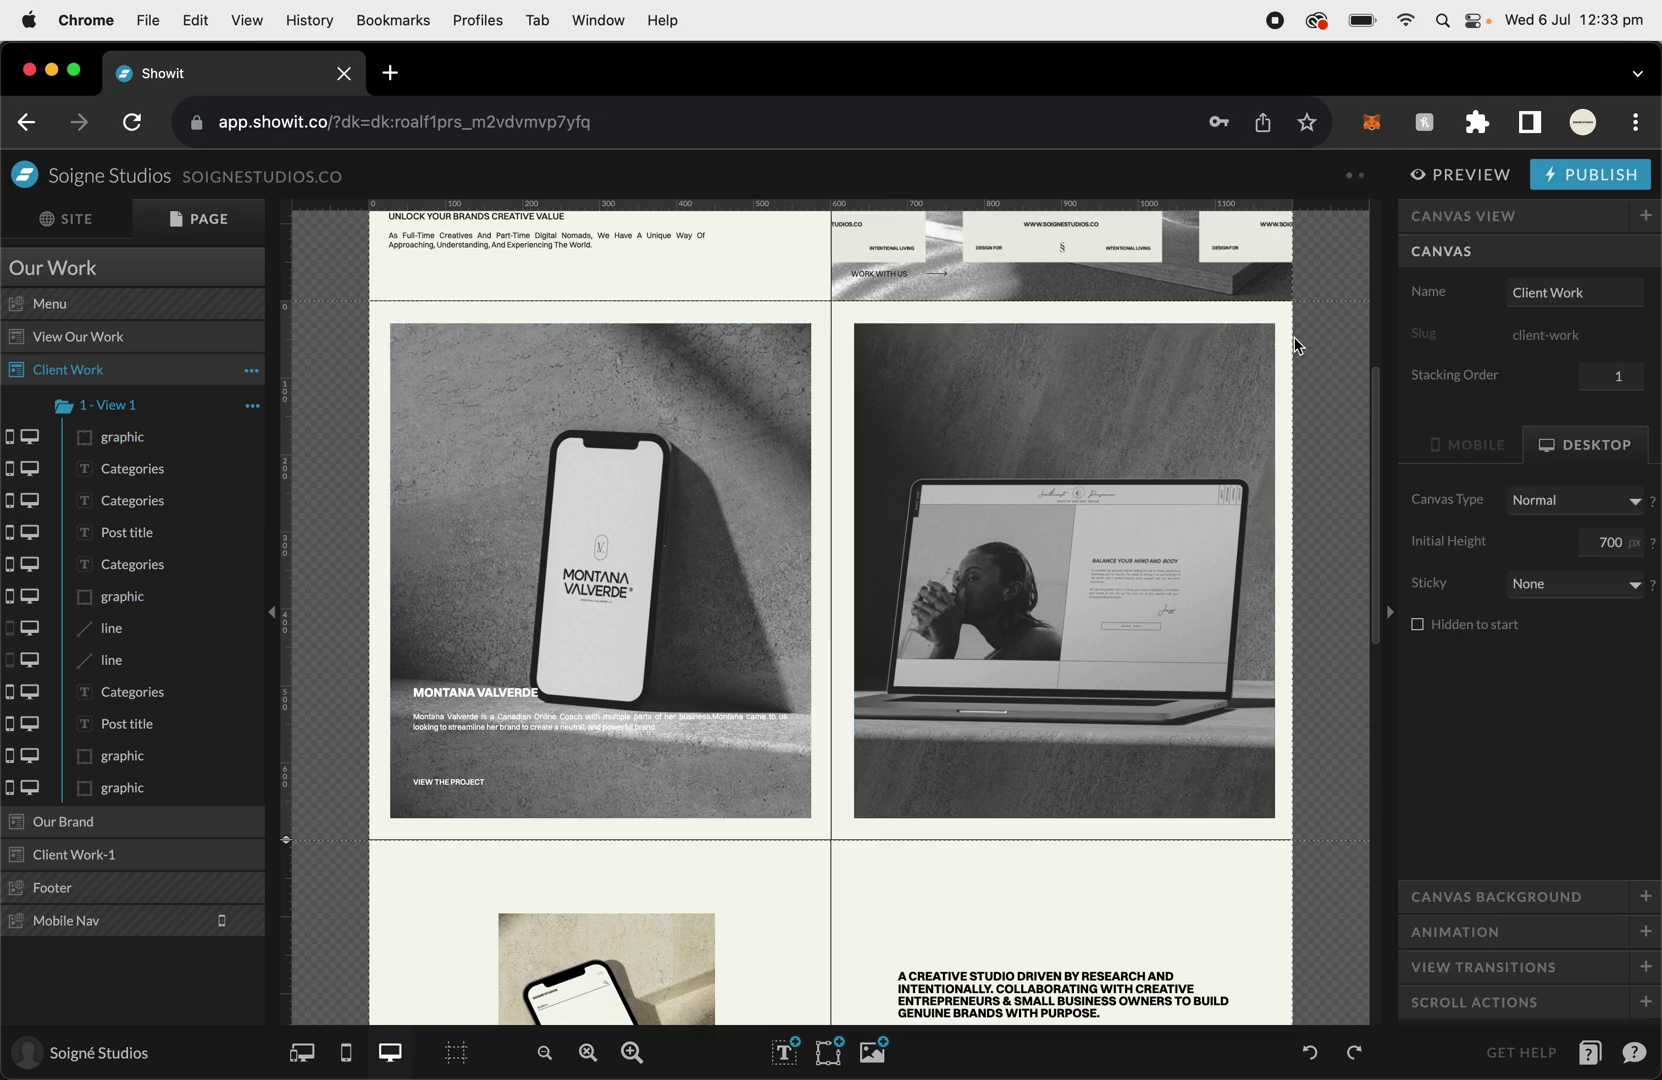
click(1150, 414)
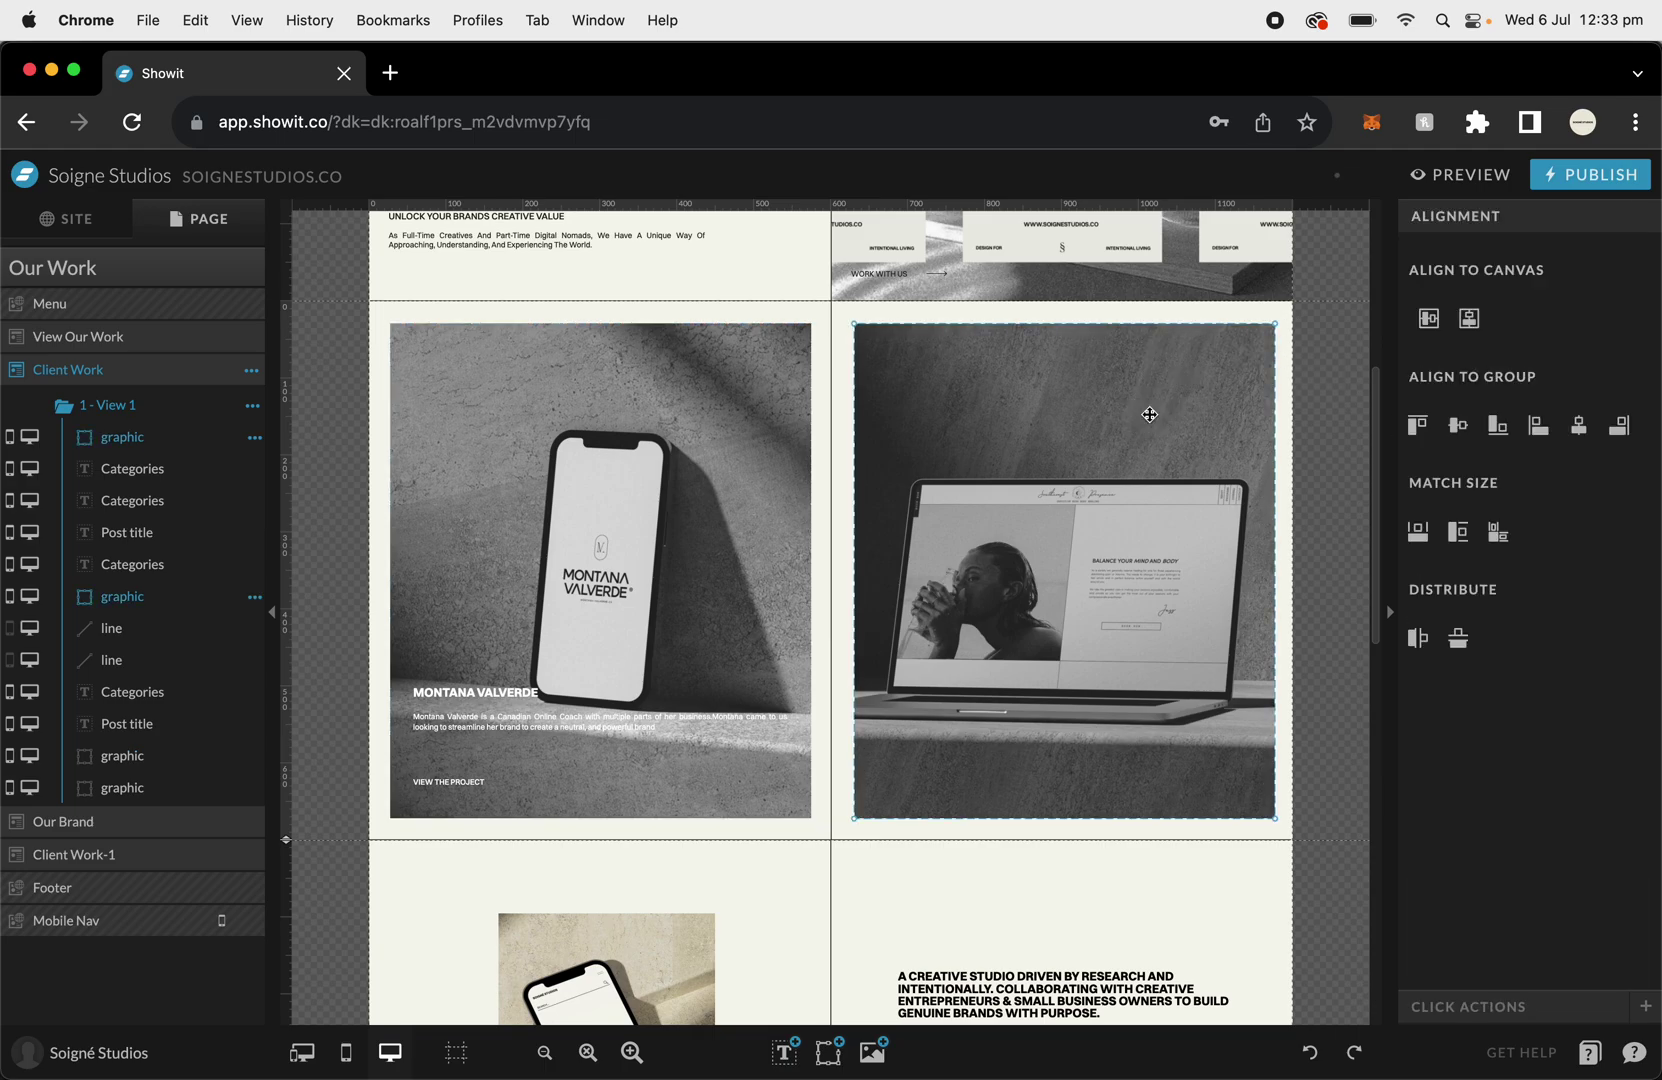
key(Left)
key(Left)
key(Left)
key(Left)
key(Left)
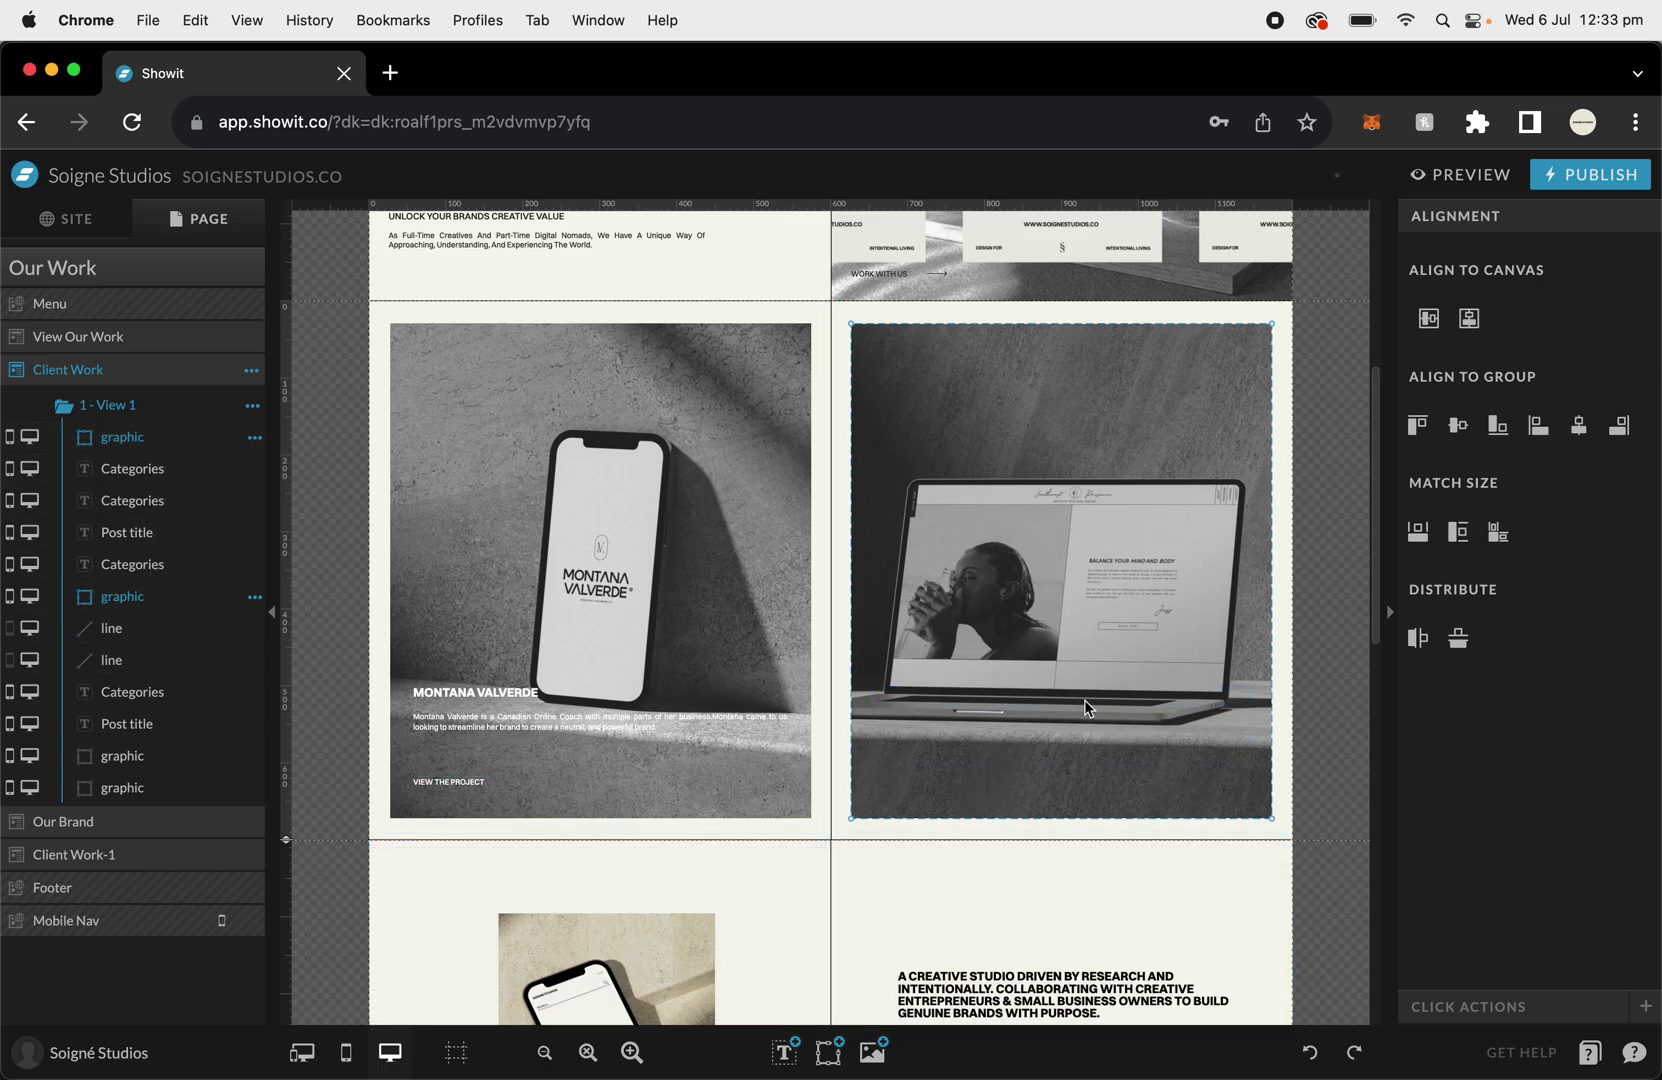
drag(140, 603, 117, 775)
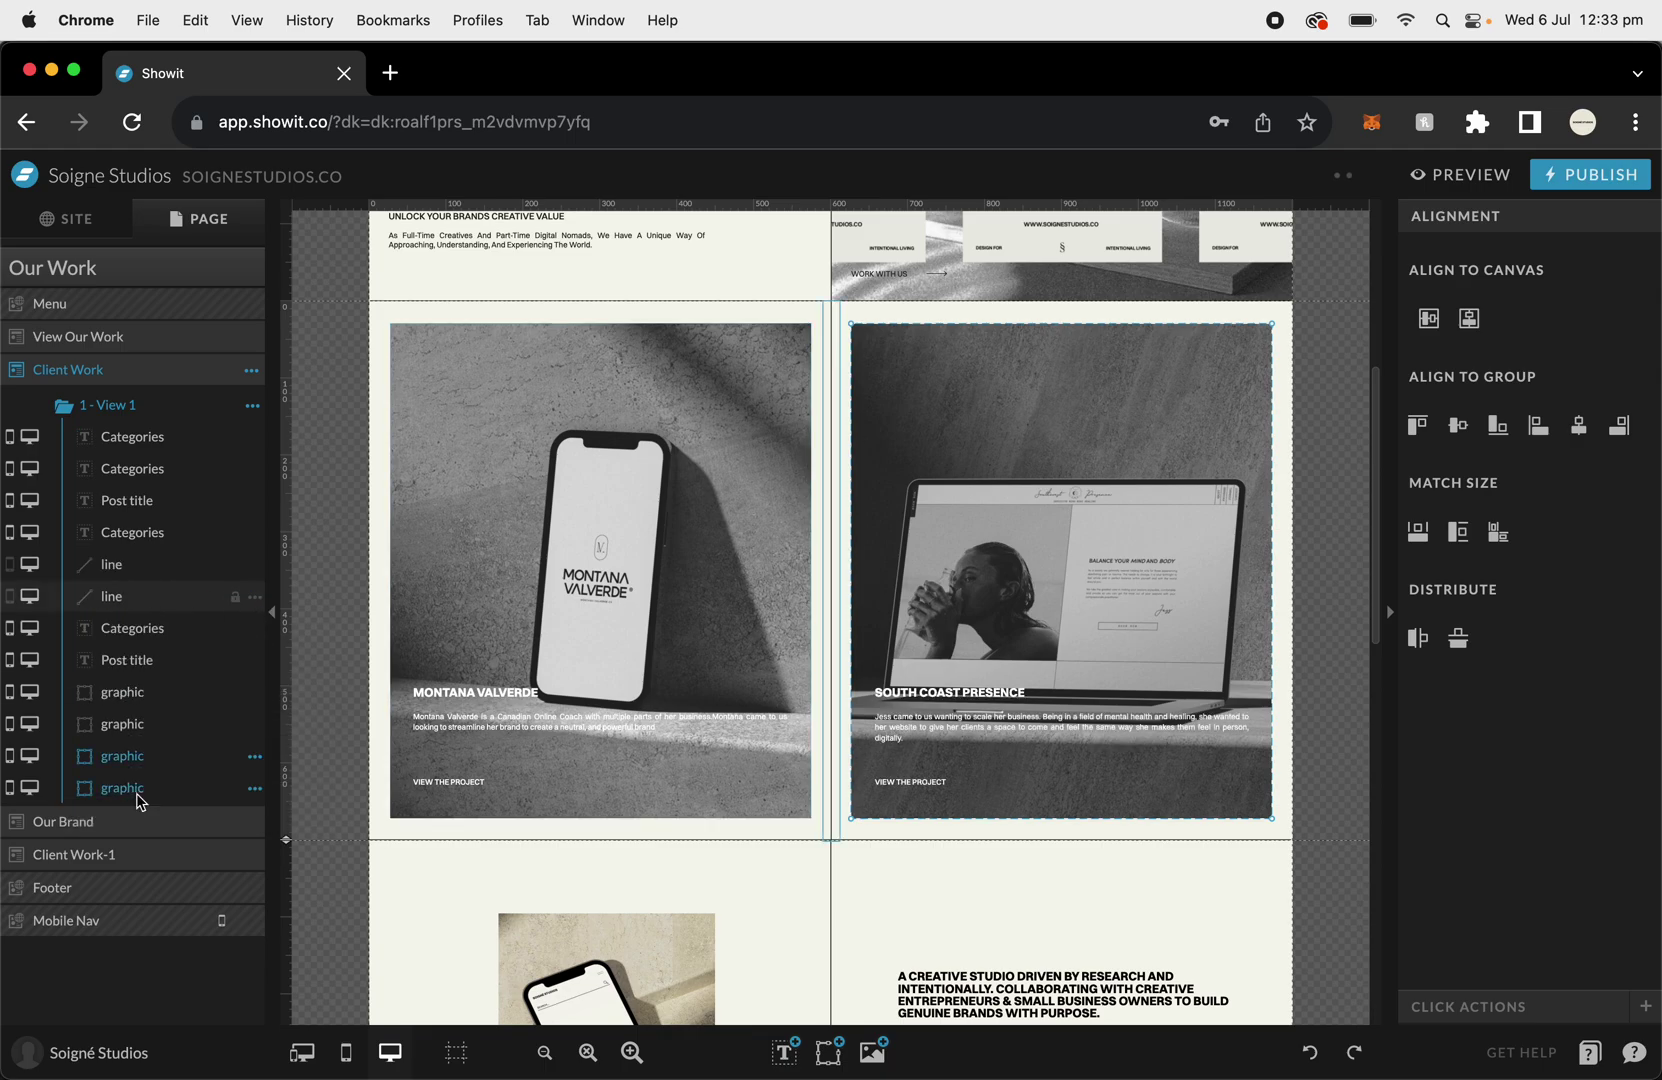
Compare the Montana Valverde image's hover settings, then select the right laptop image.
click(1295, 645)
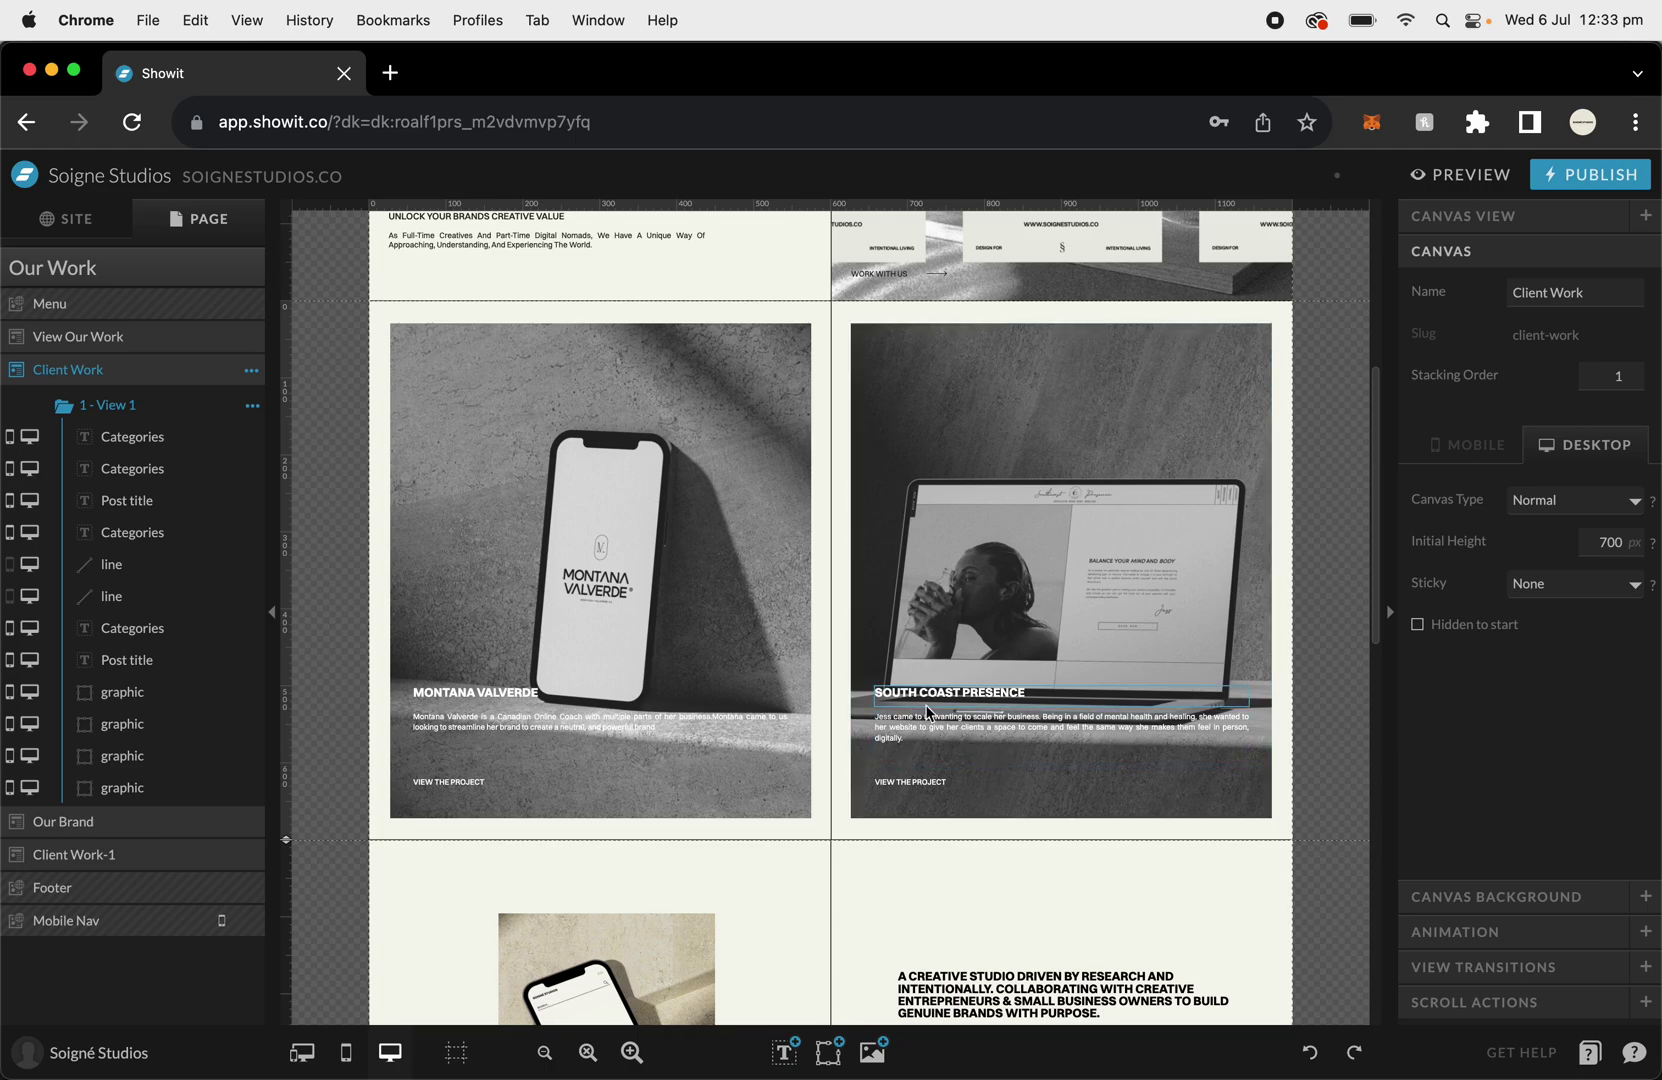
click(1112, 565)
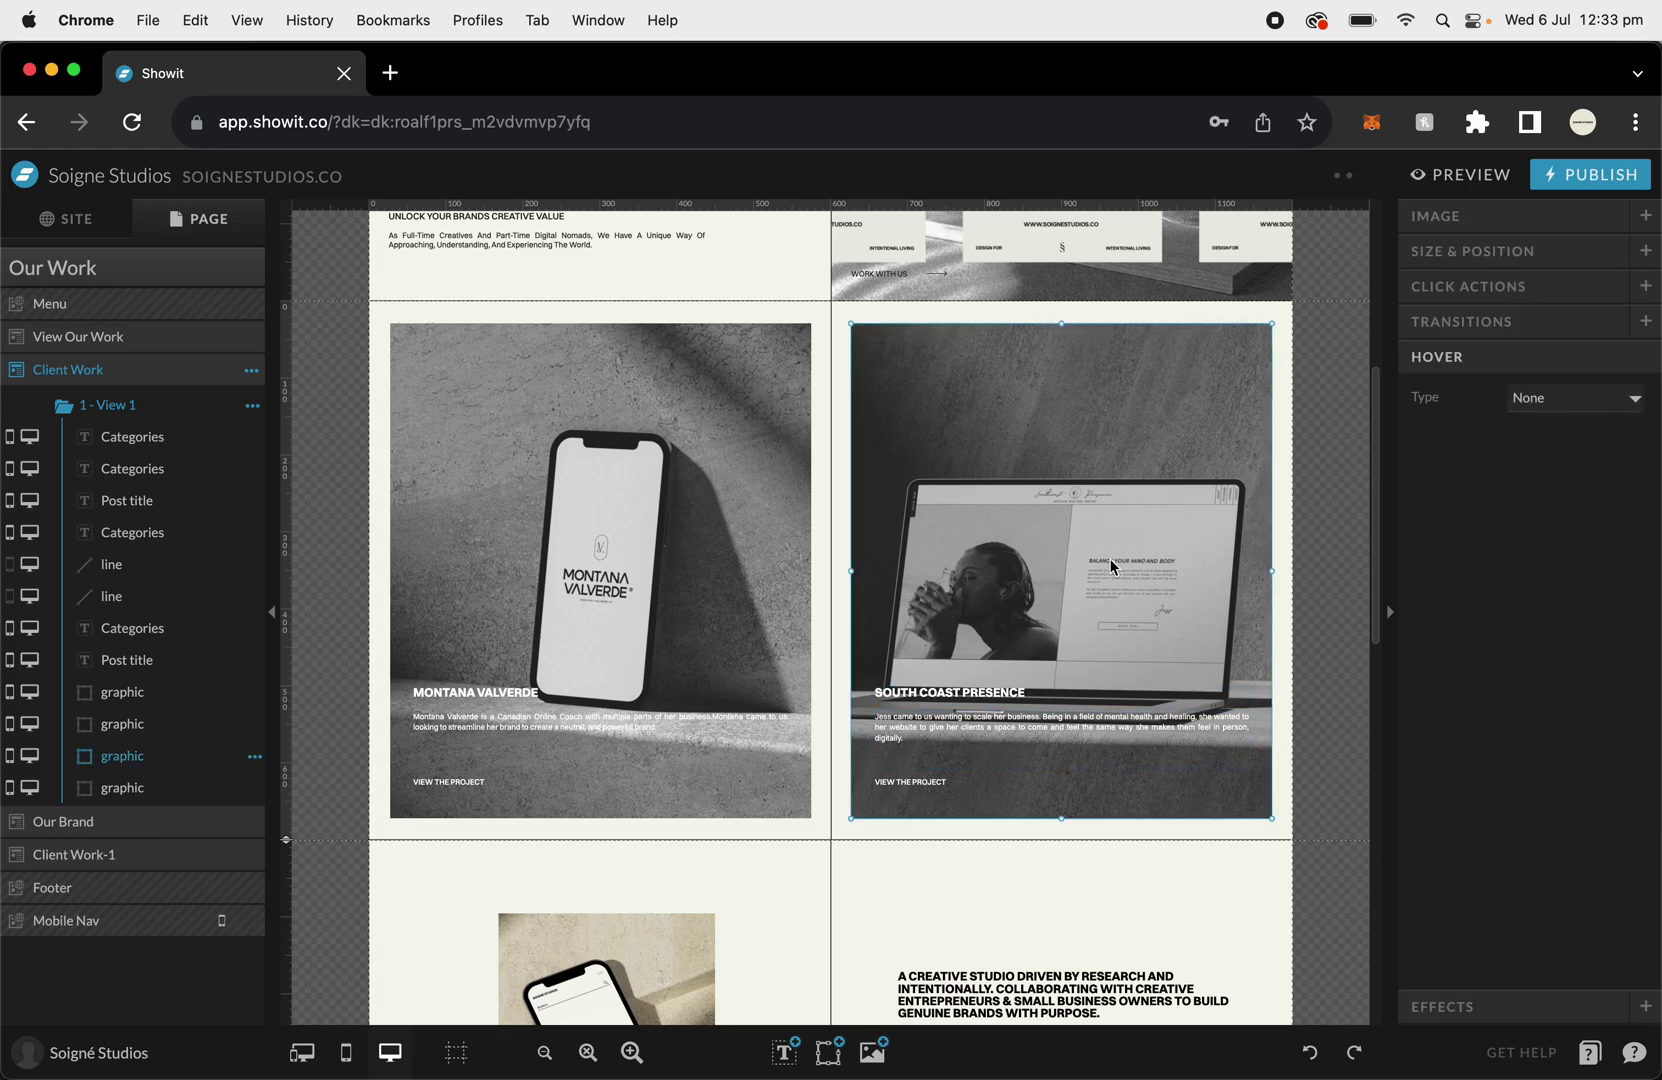
click(1349, 460)
click(1083, 413)
click(569, 374)
click(1122, 433)
Give the laptop image a Custom hover fading to 0 opacity over 0.5 sec.
click(1542, 398)
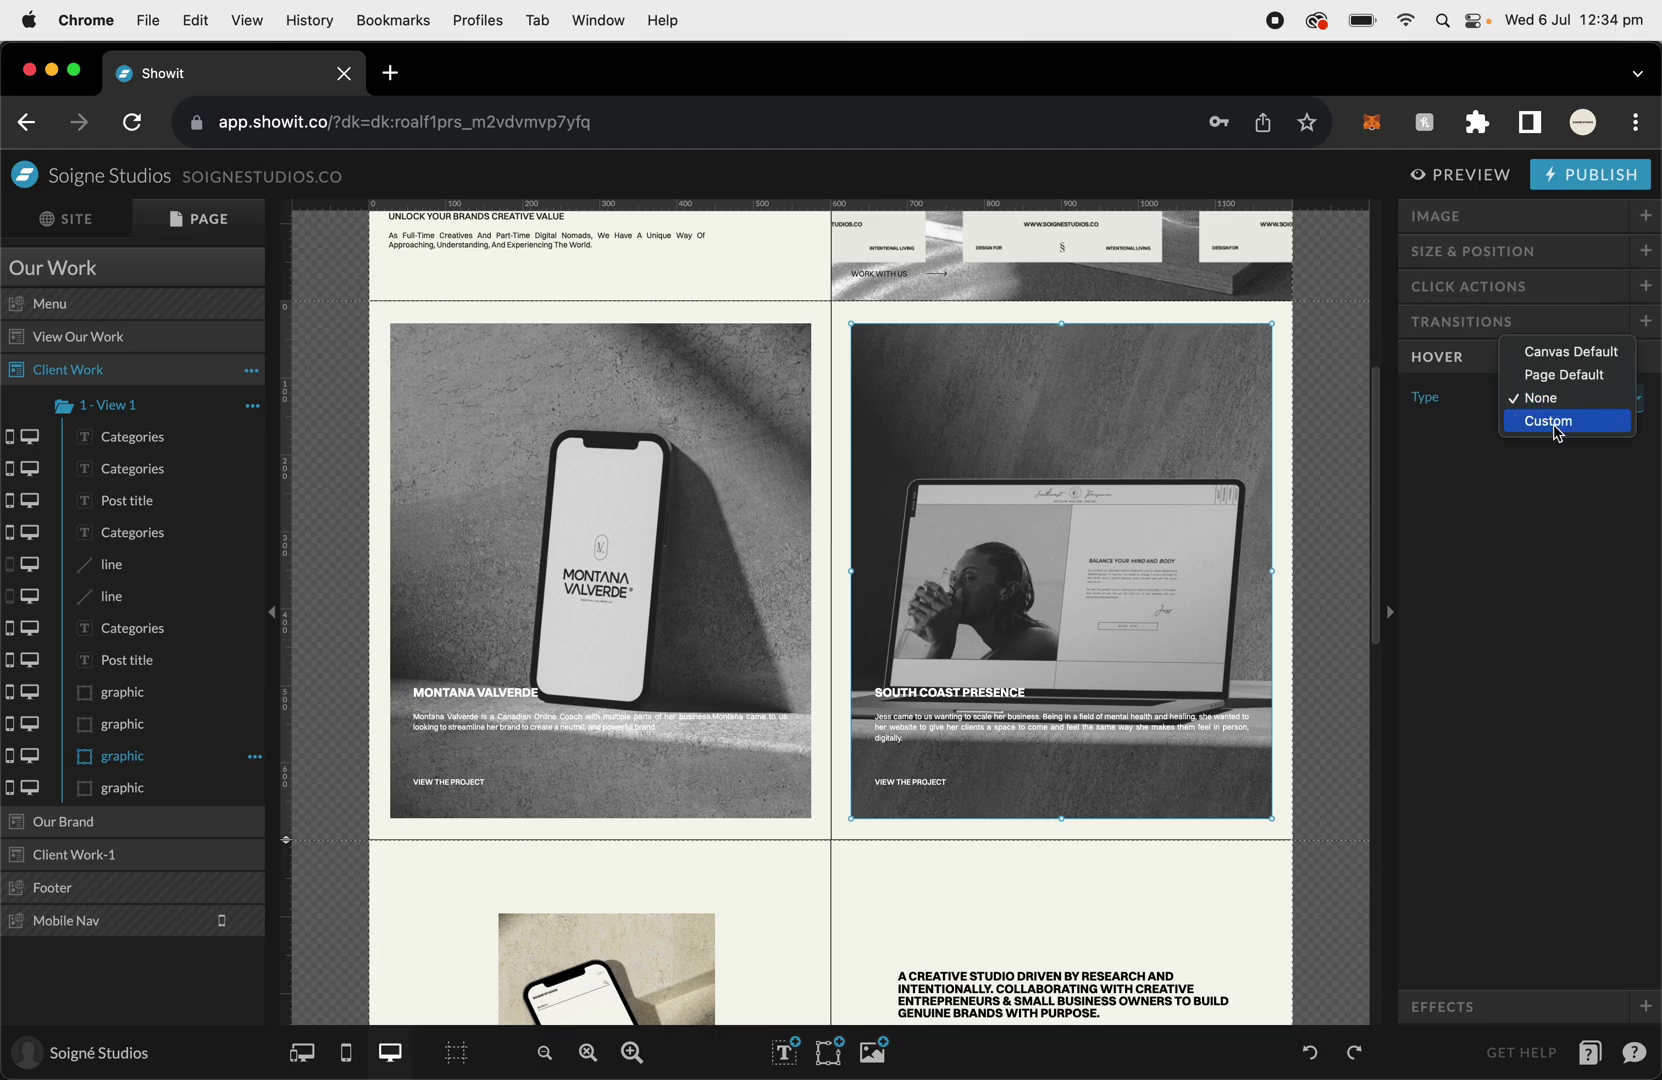
click(1556, 428)
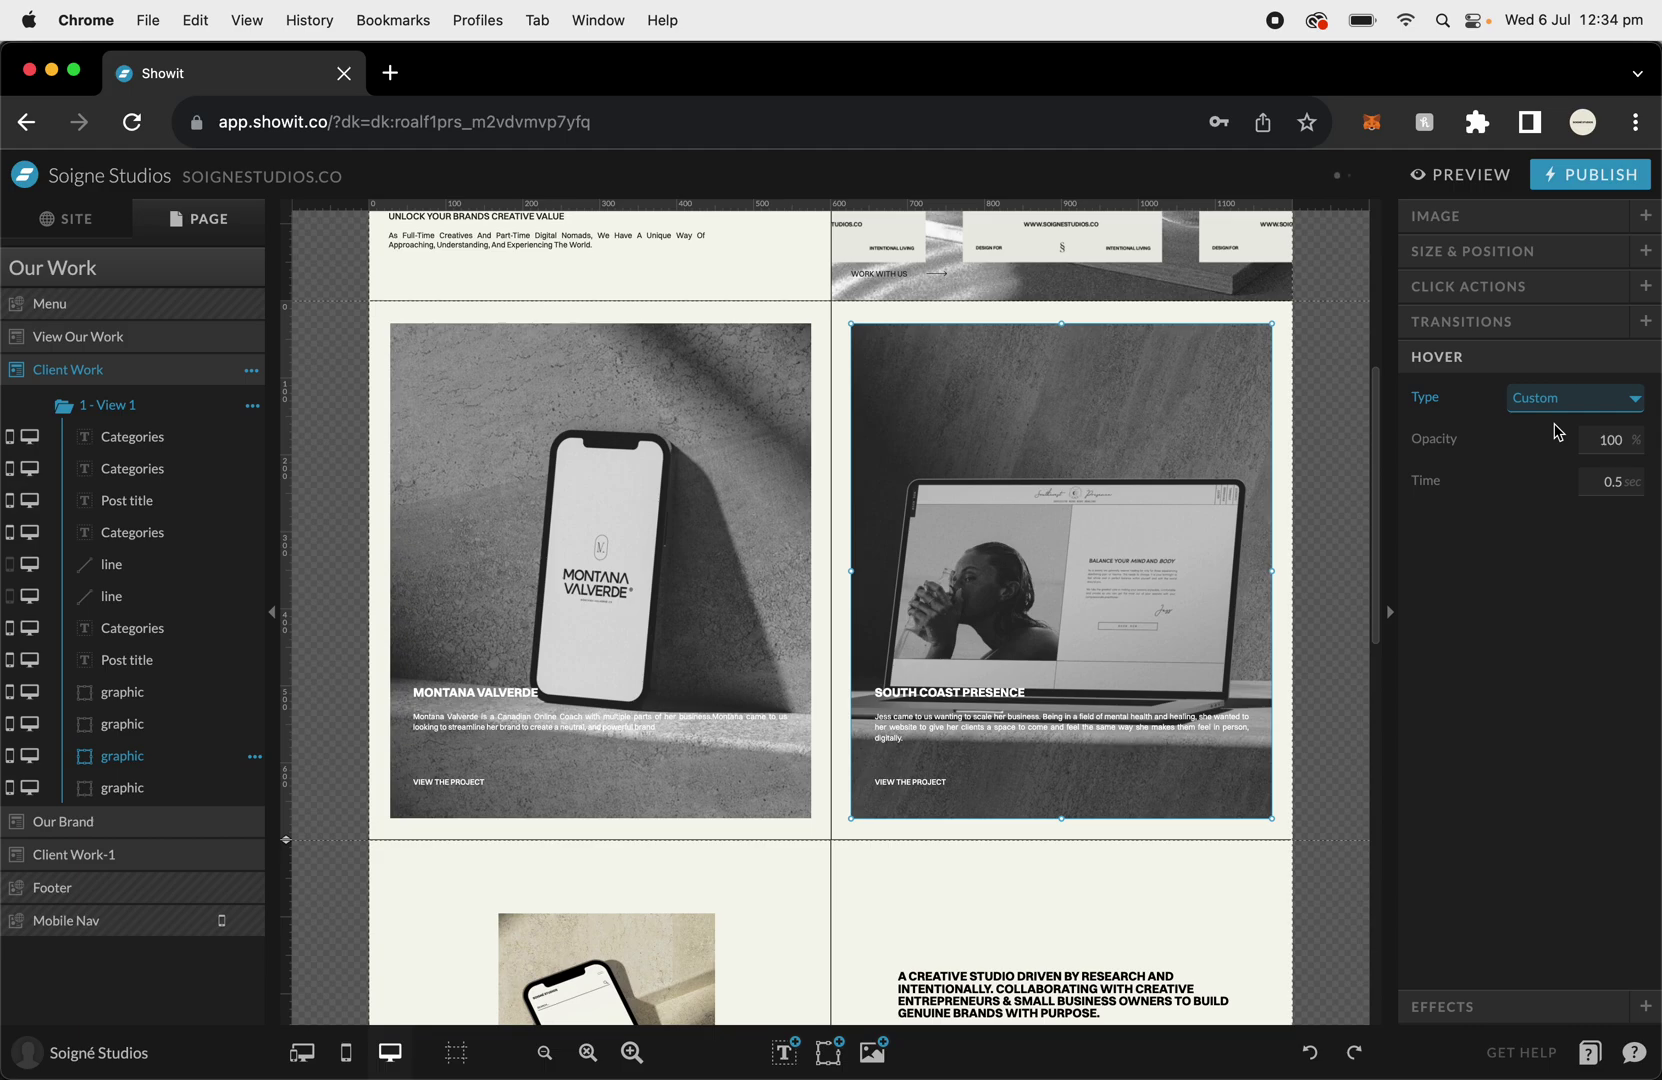
click(1612, 440)
text(0)
key(Tab)
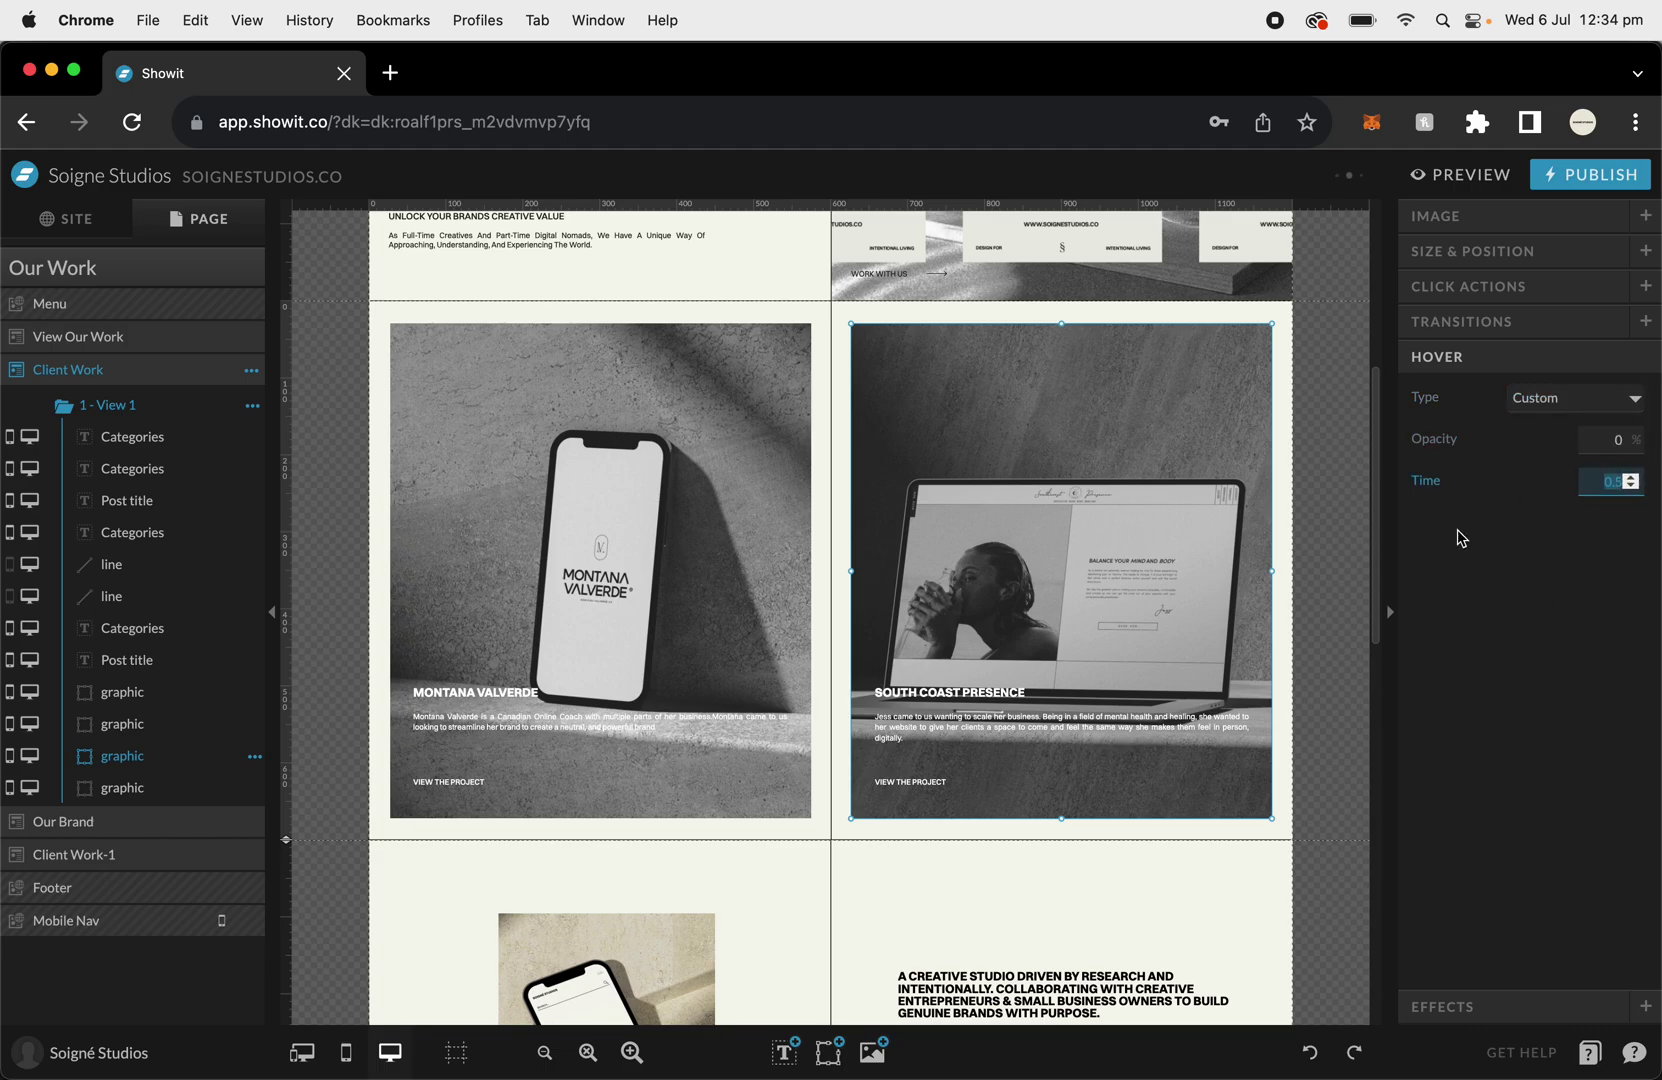
click(1328, 493)
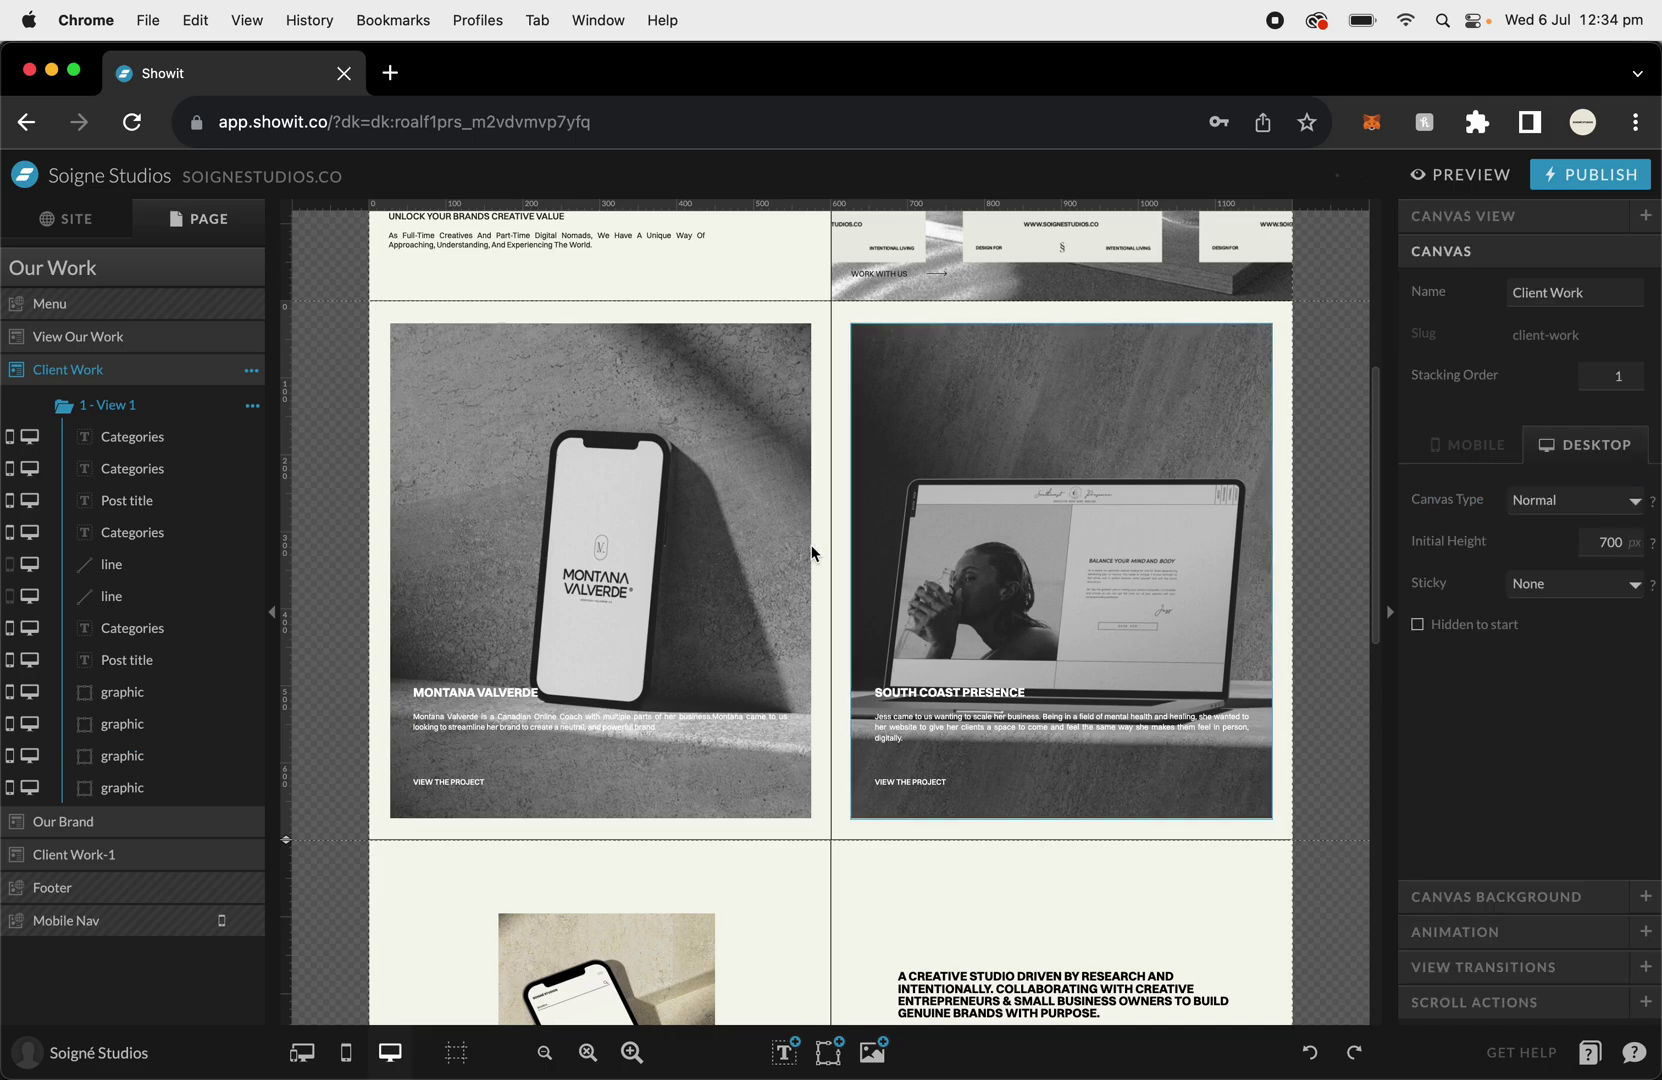
Preview the Our Work page in a new tab, scroll to the project tiles, then close the preview.
click(1466, 178)
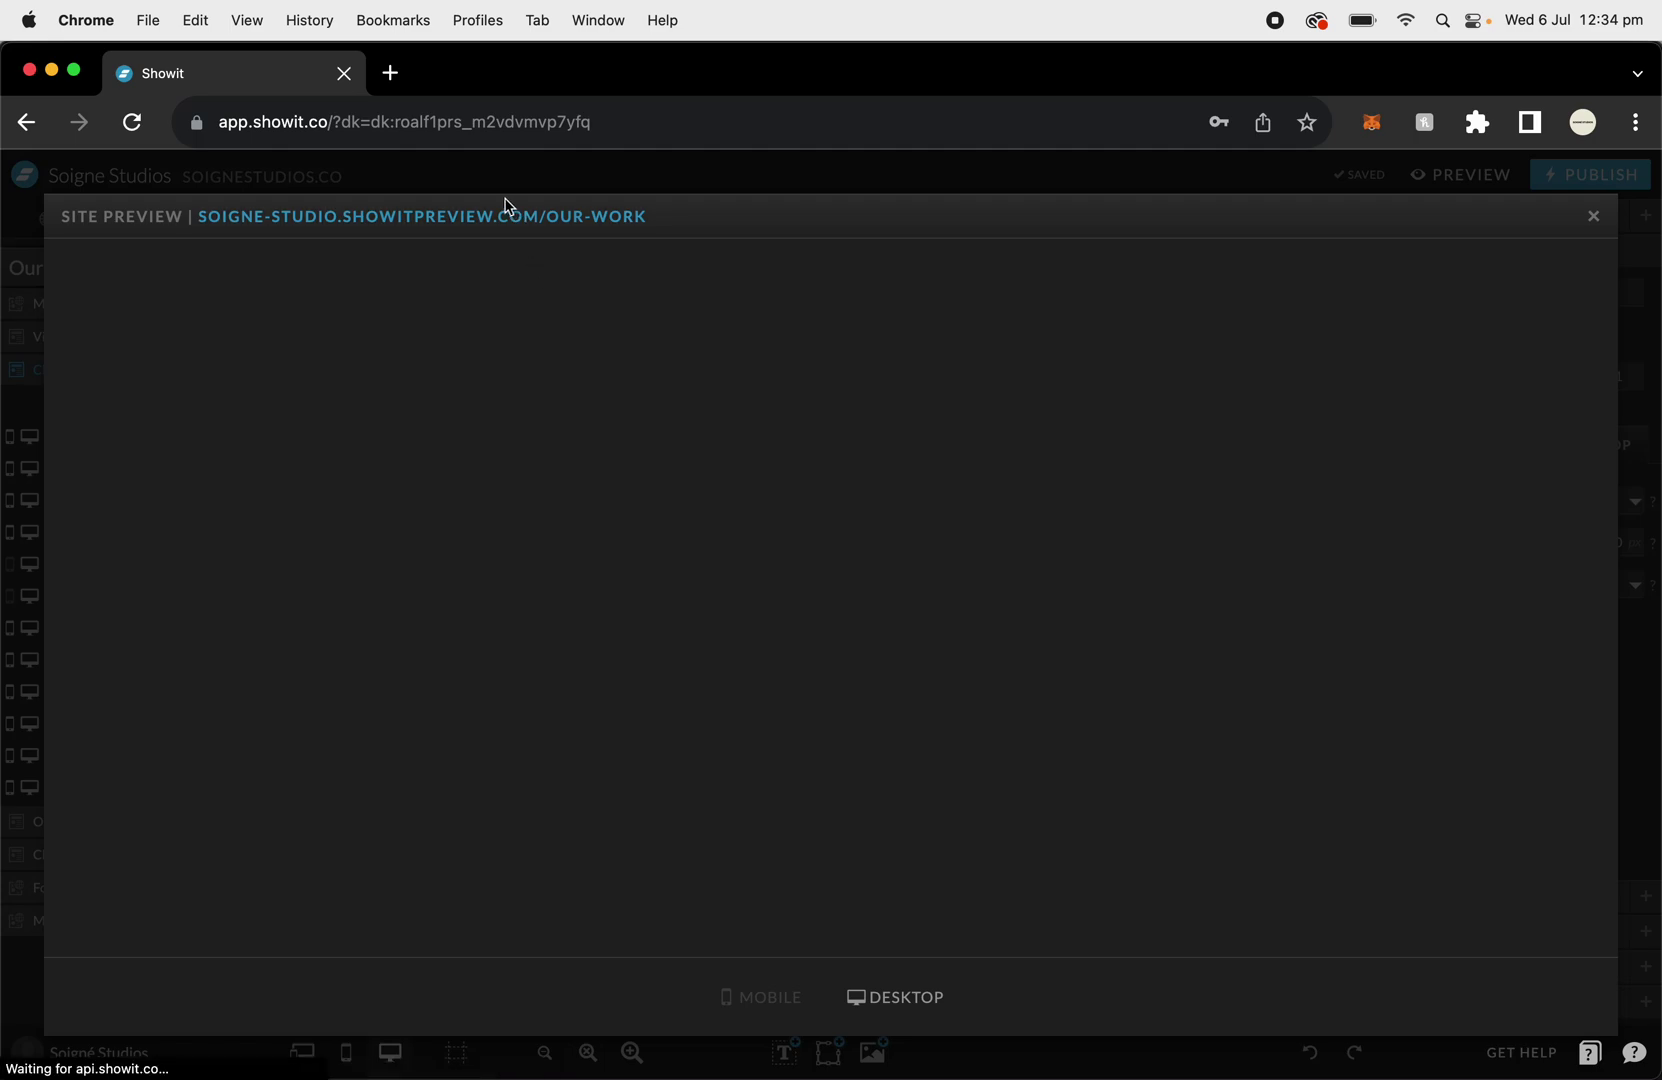
click(507, 218)
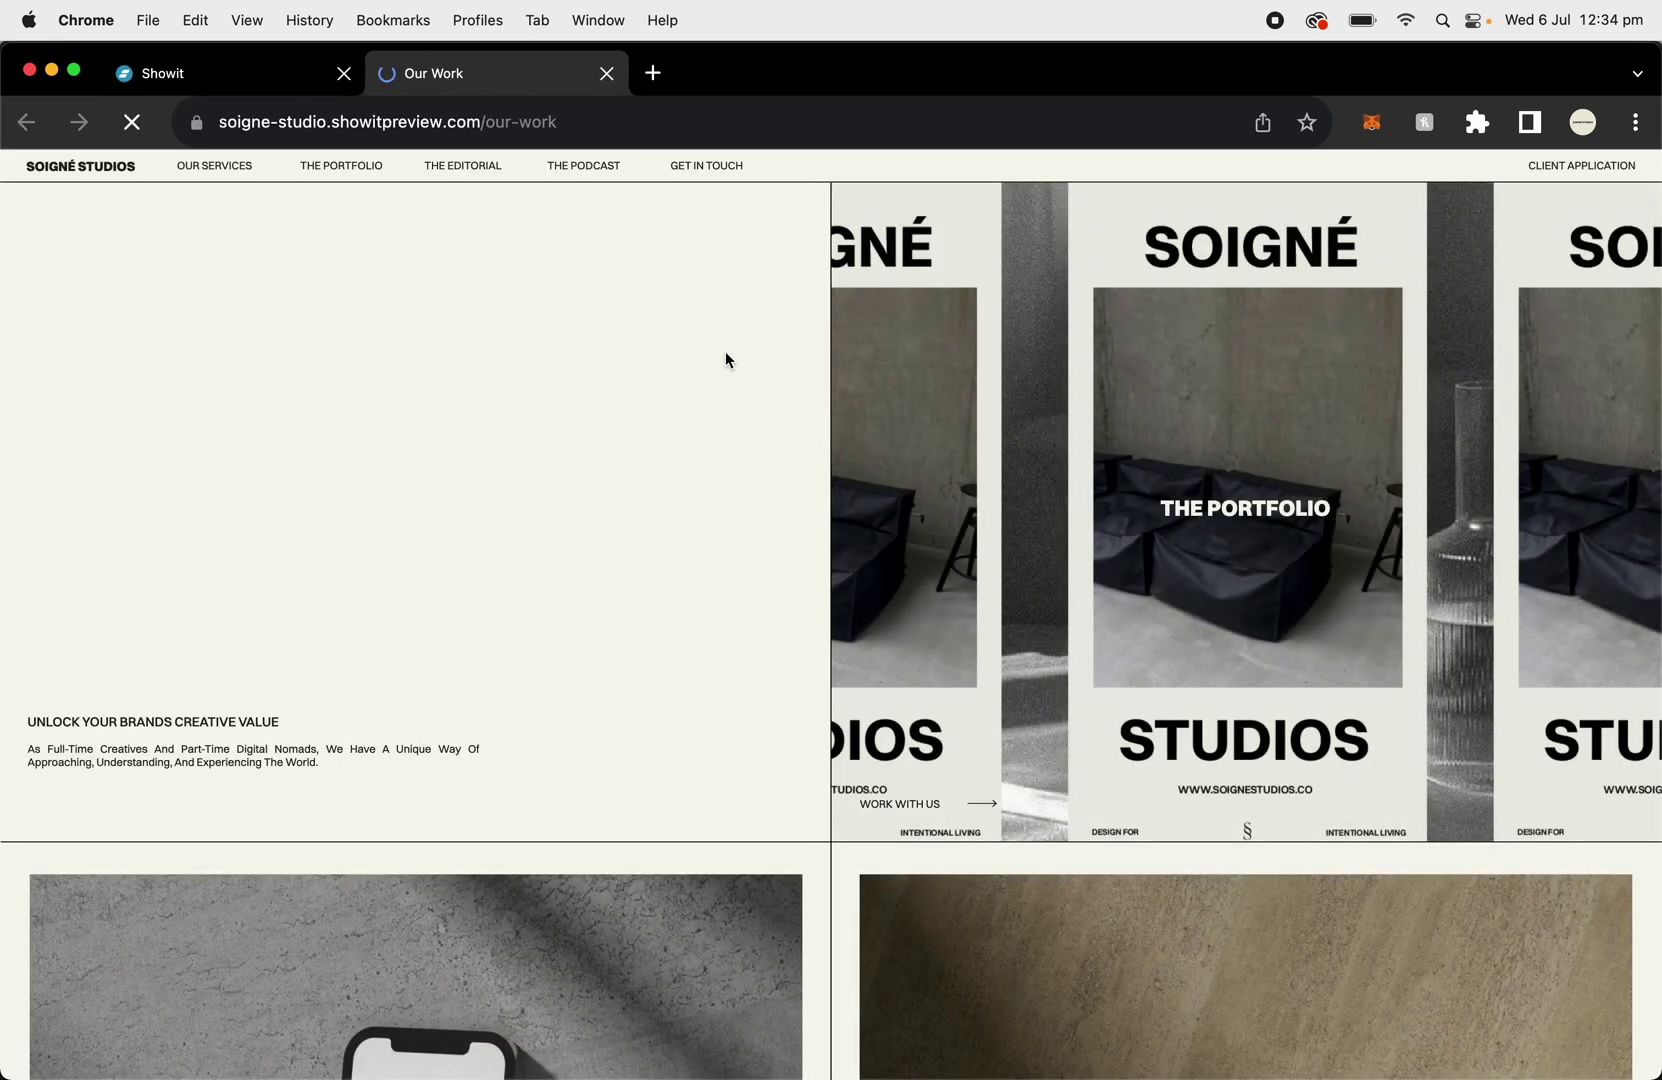
scroll(777, 545, down, 3)
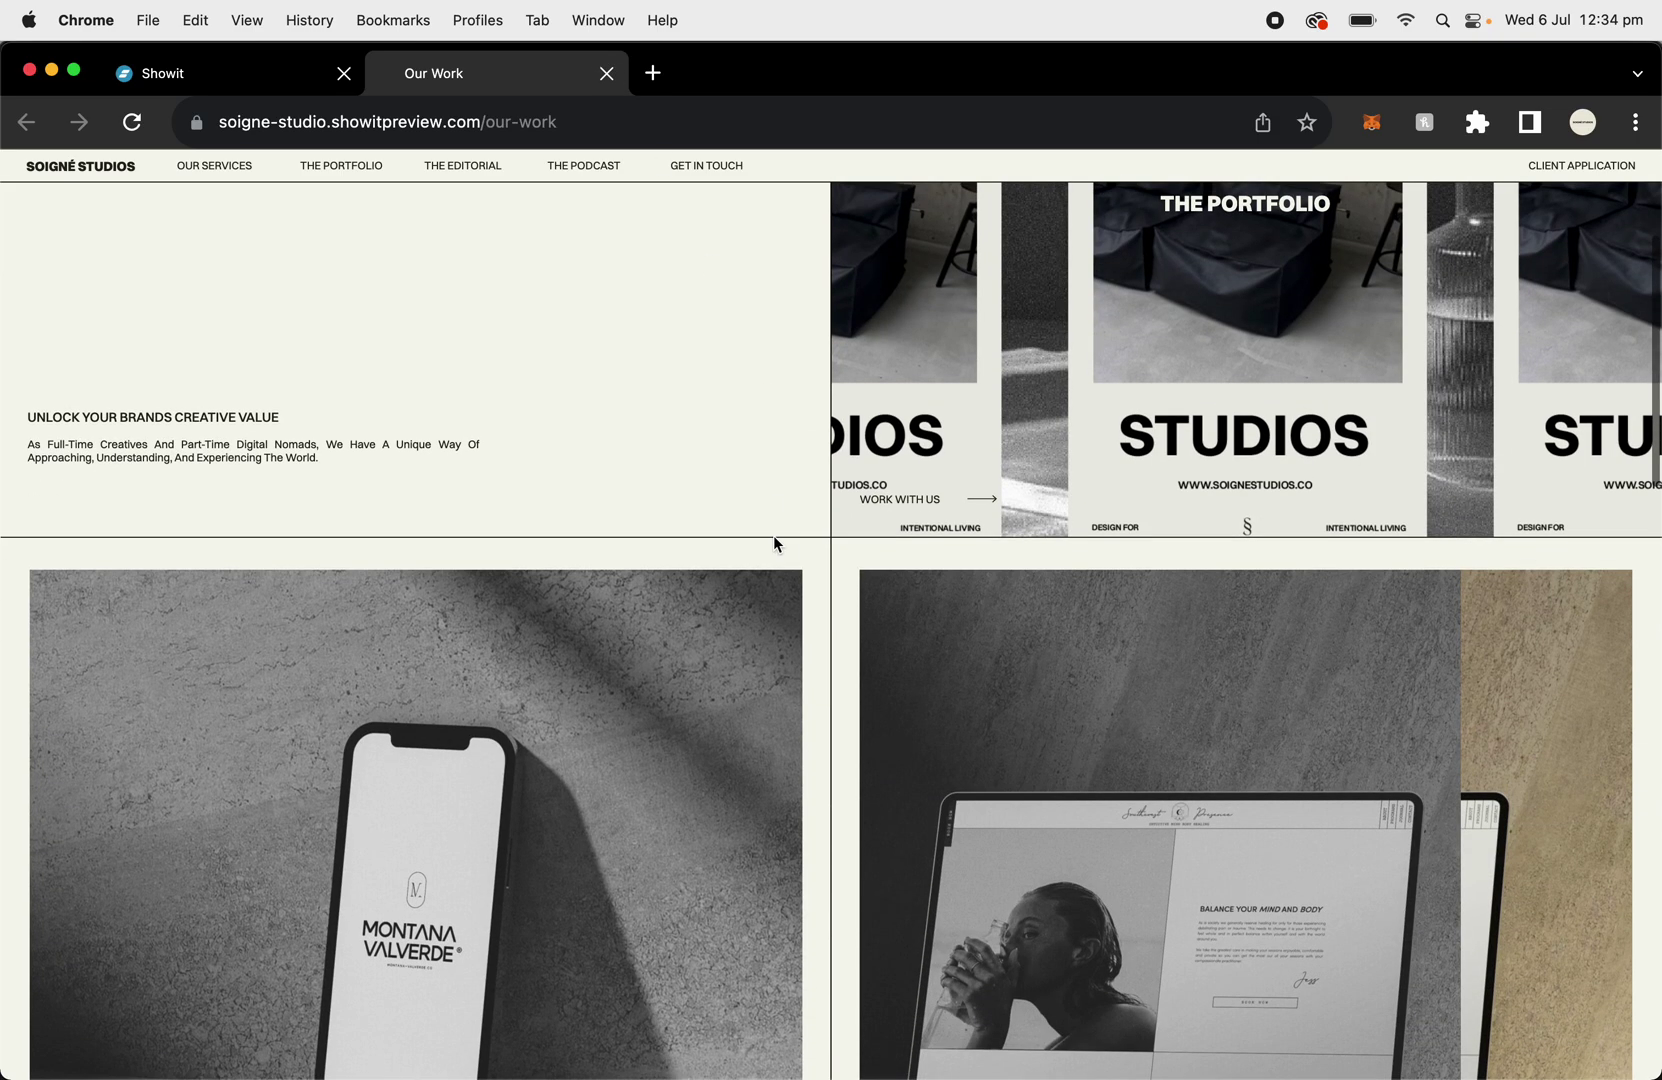
scroll(738, 310, down, 3)
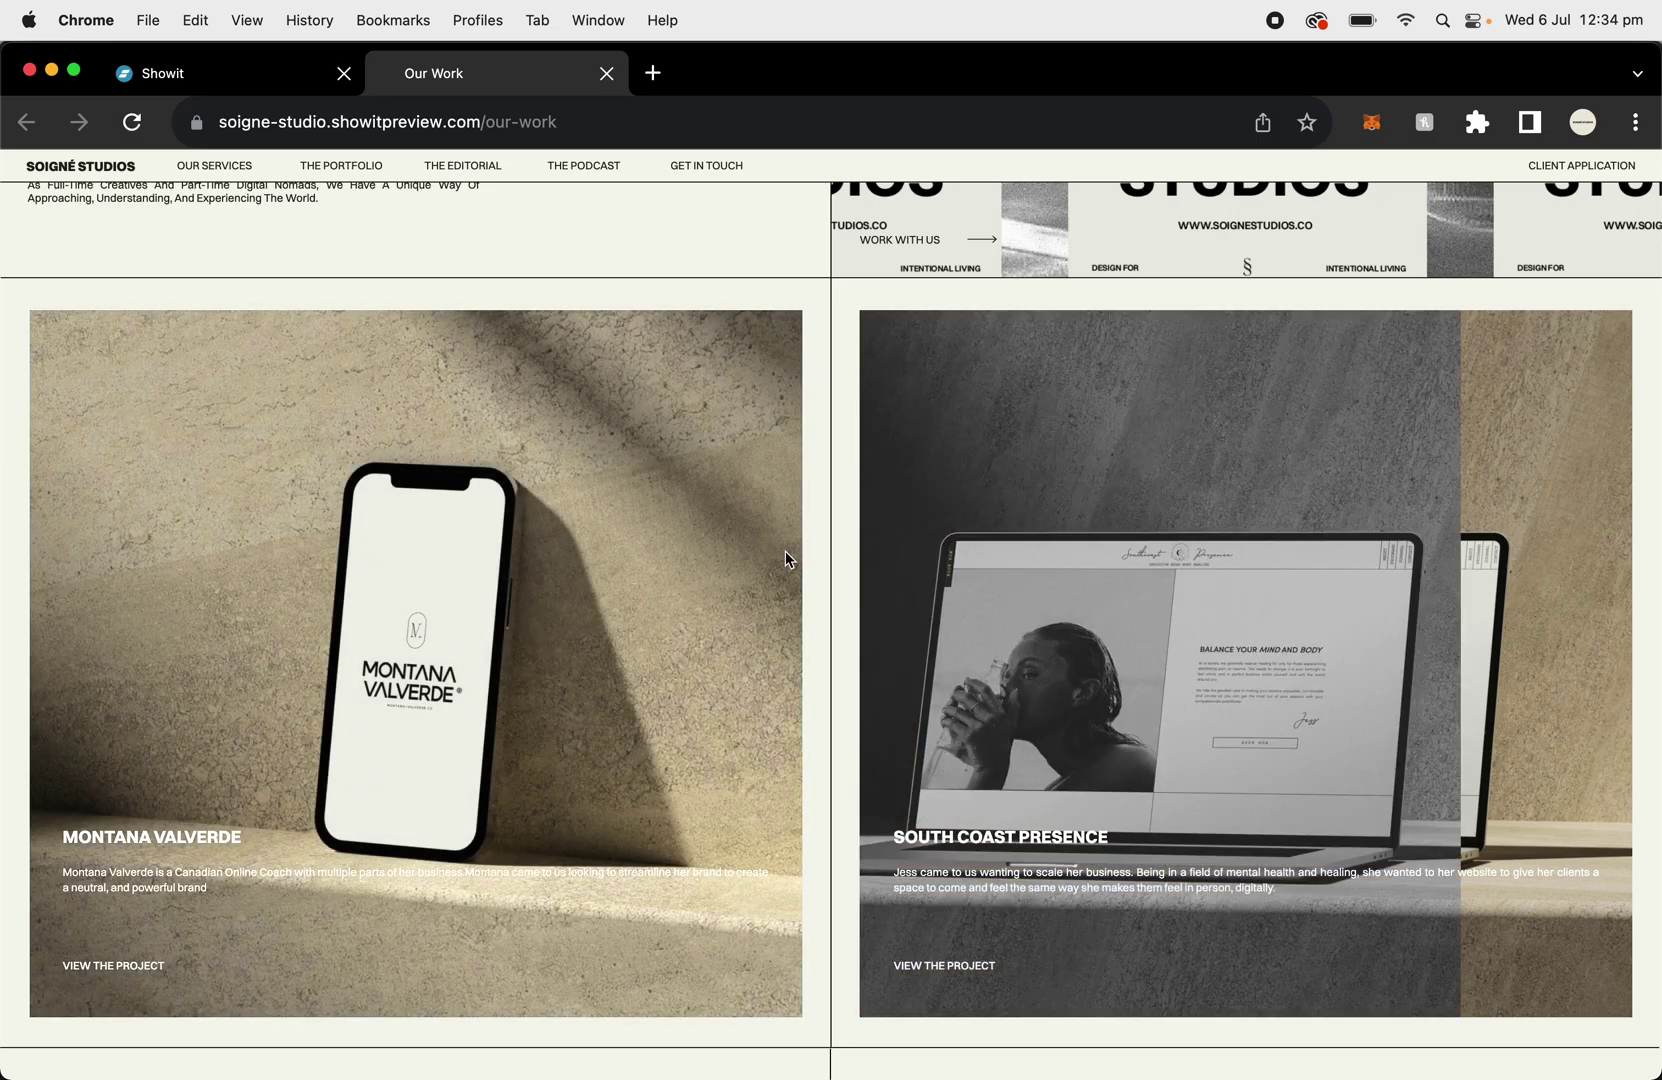
click(152, 75)
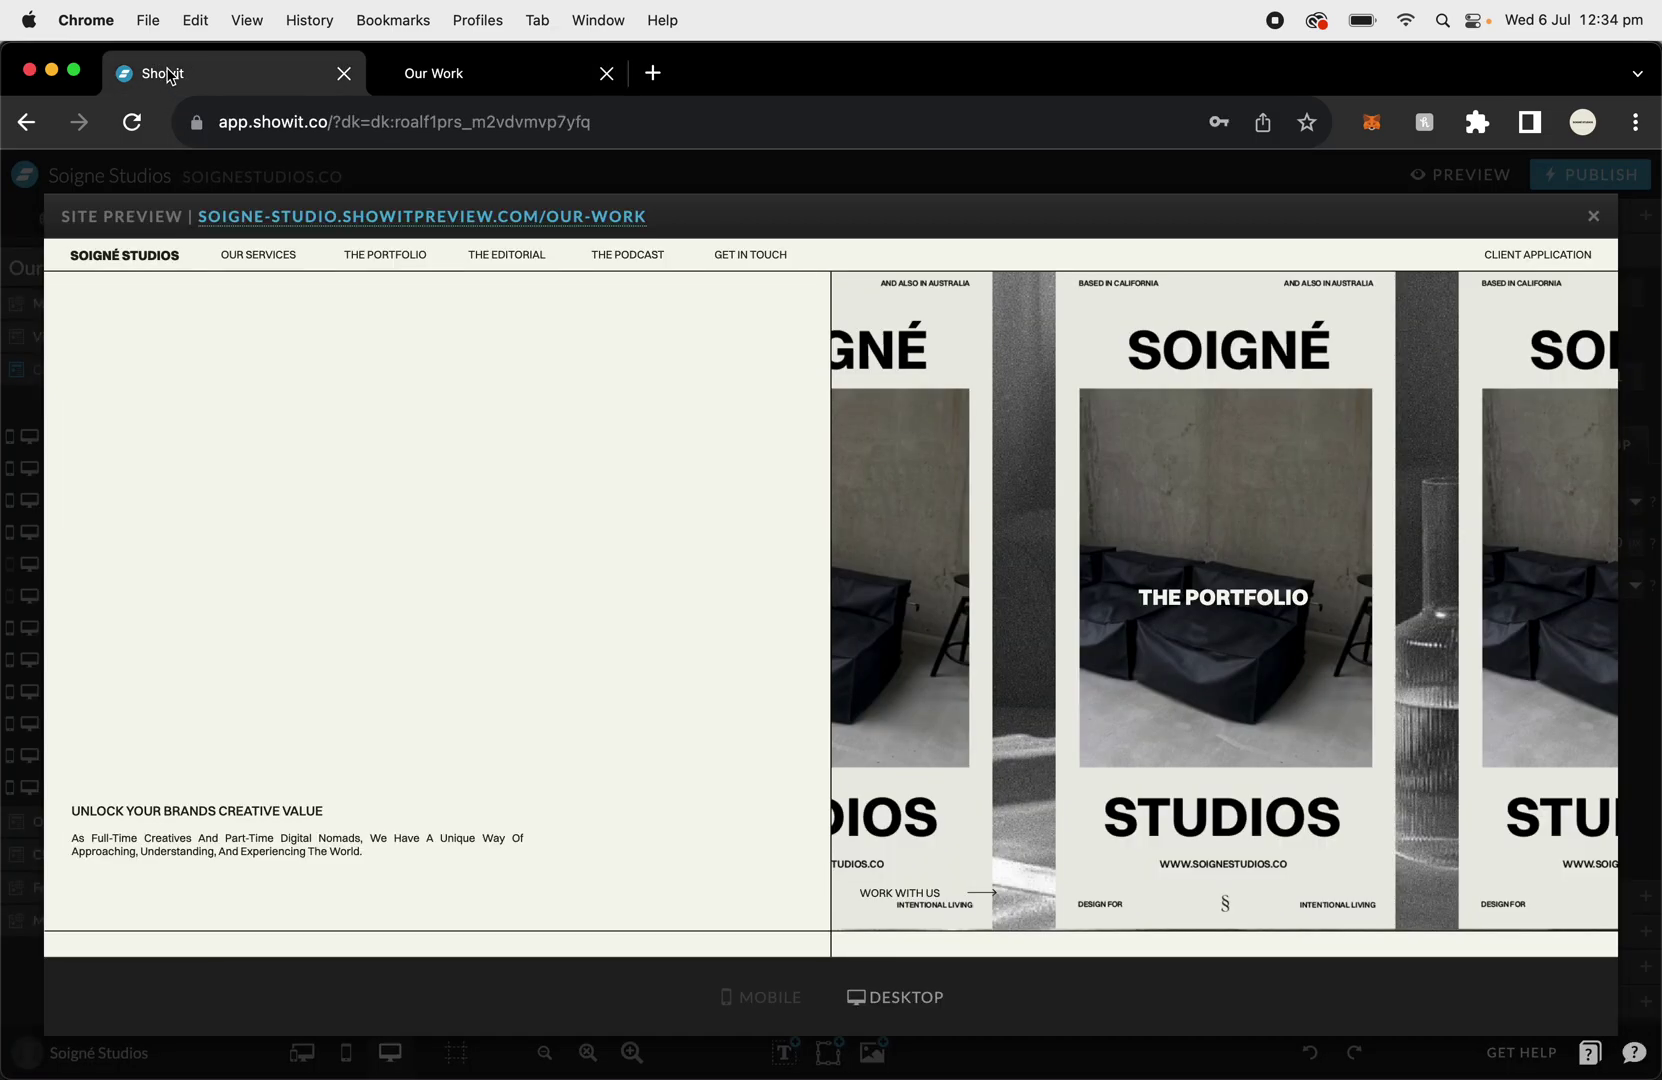
click(1597, 219)
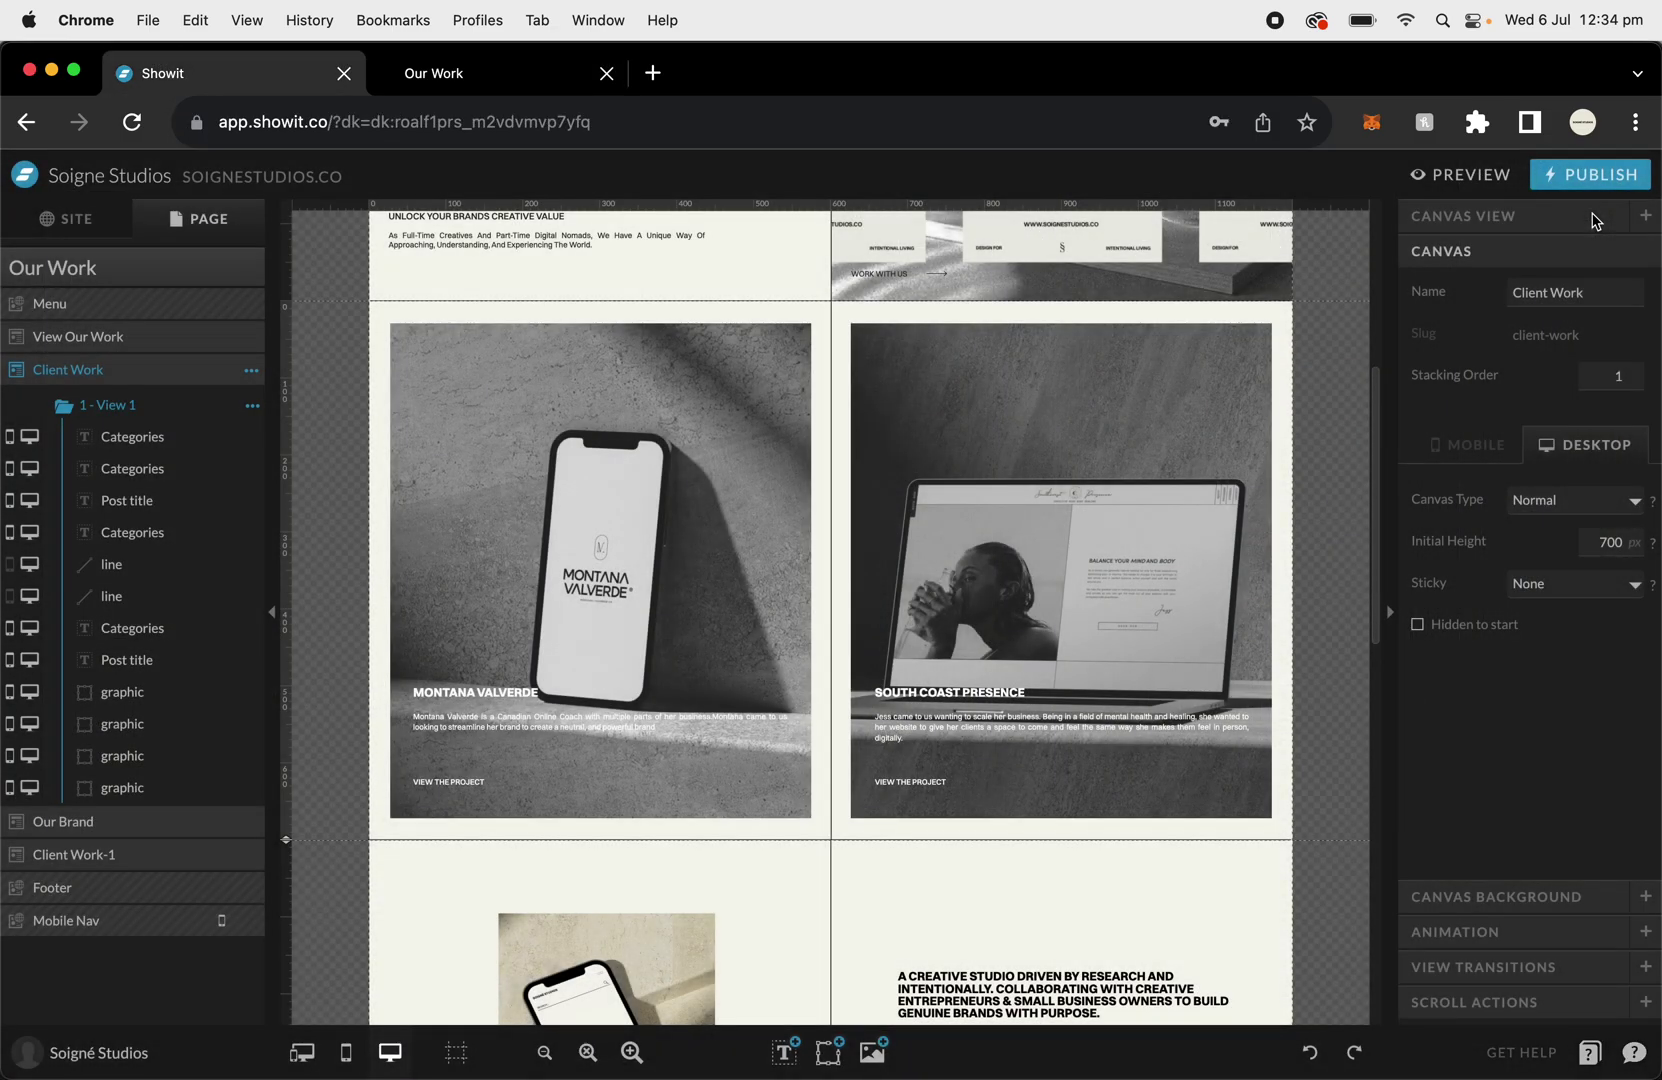
Move the right tile's image to the bottom of the layer stack and regenerate the site preview.
click(1125, 462)
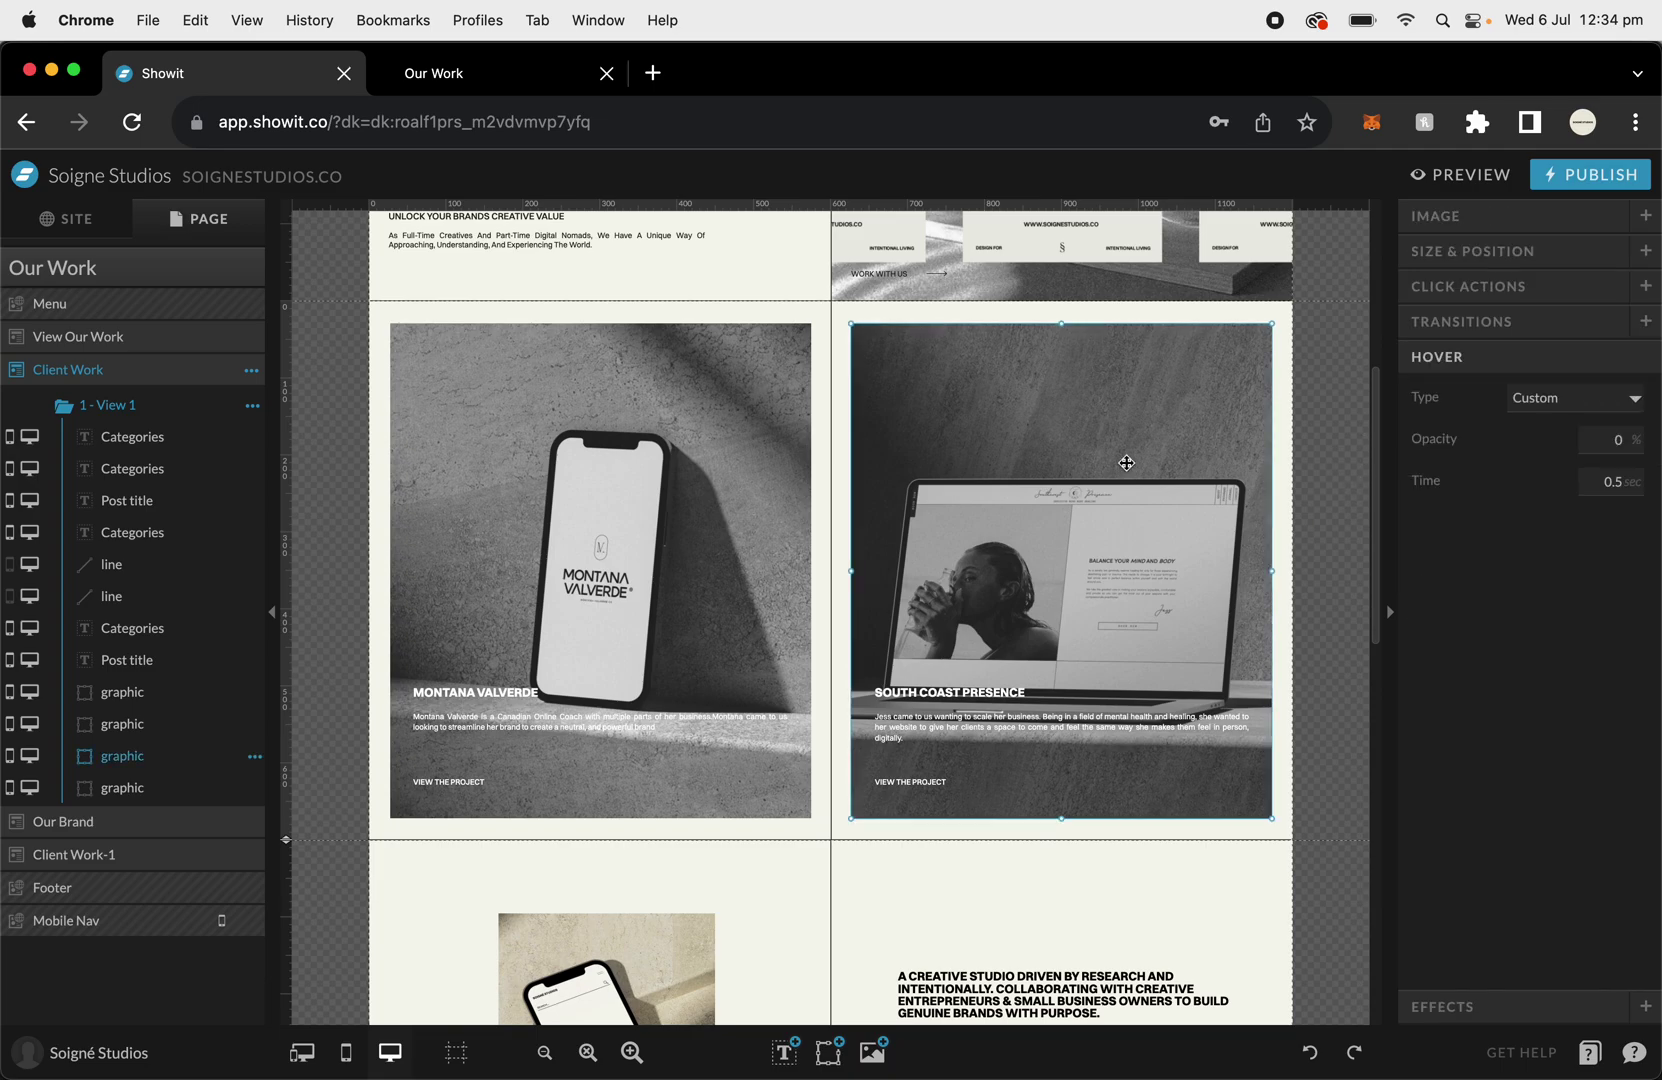
click(1540, 287)
click(1536, 260)
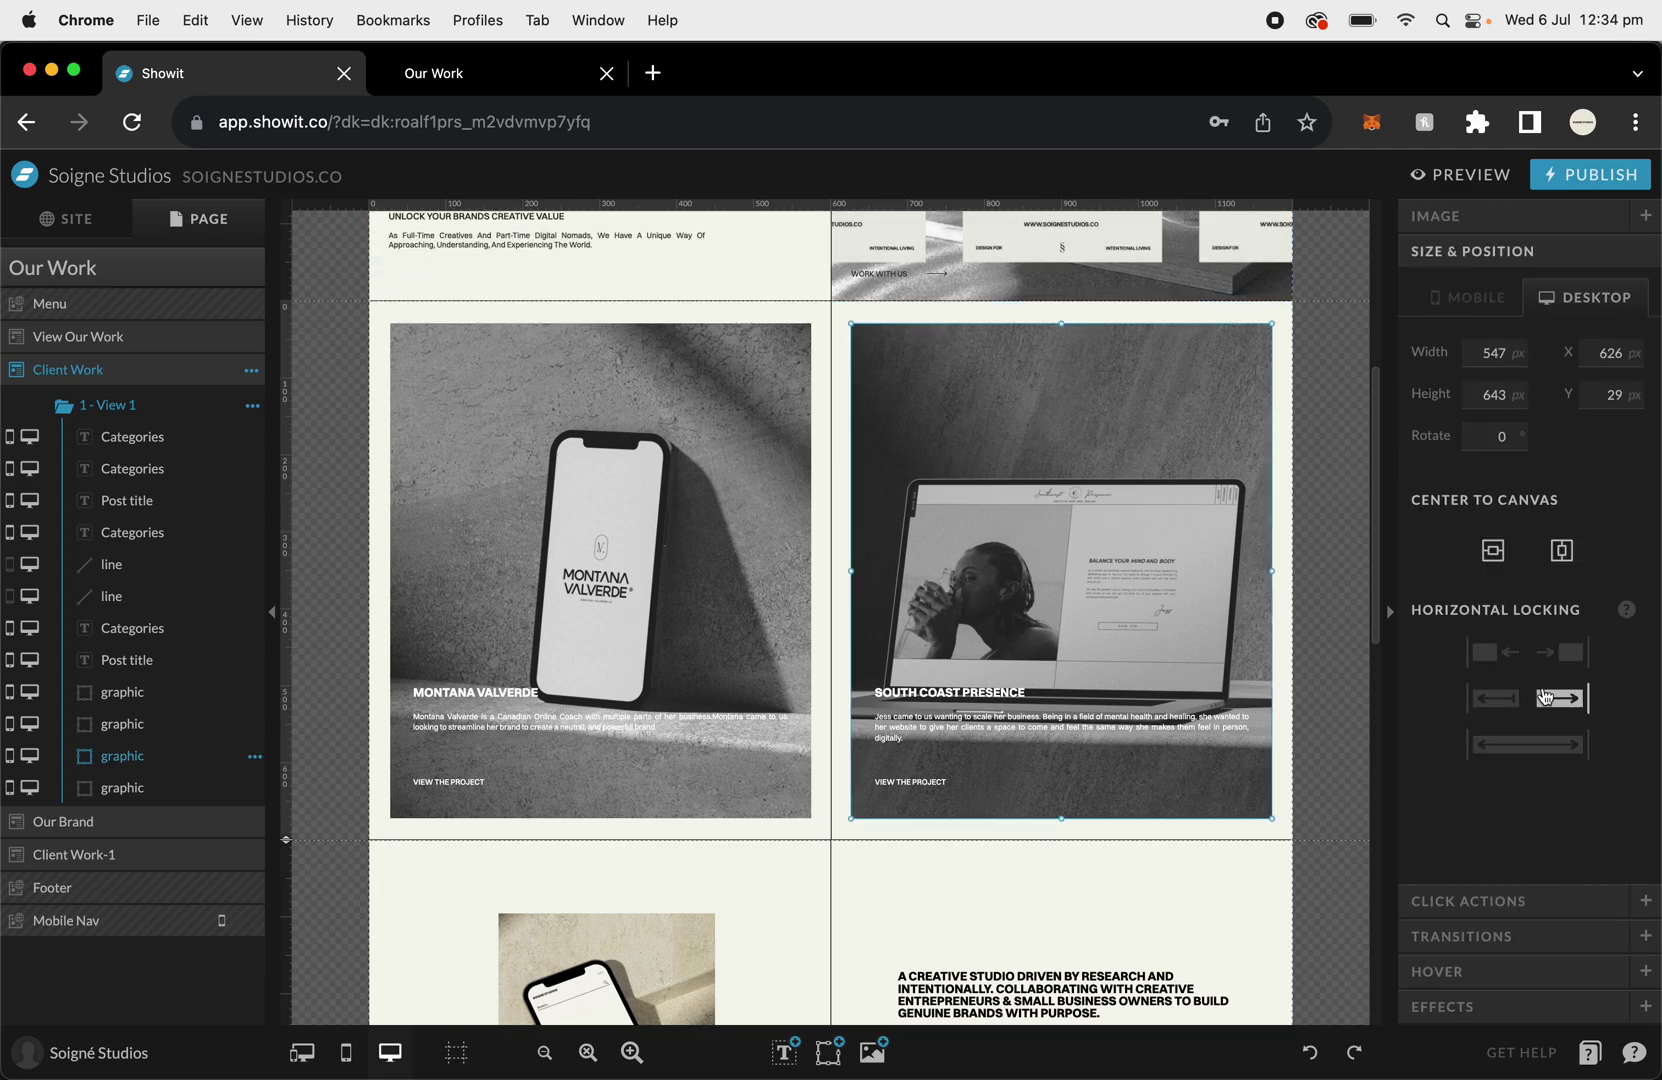
drag(122, 757, 155, 802)
click(606, 73)
click(1460, 177)
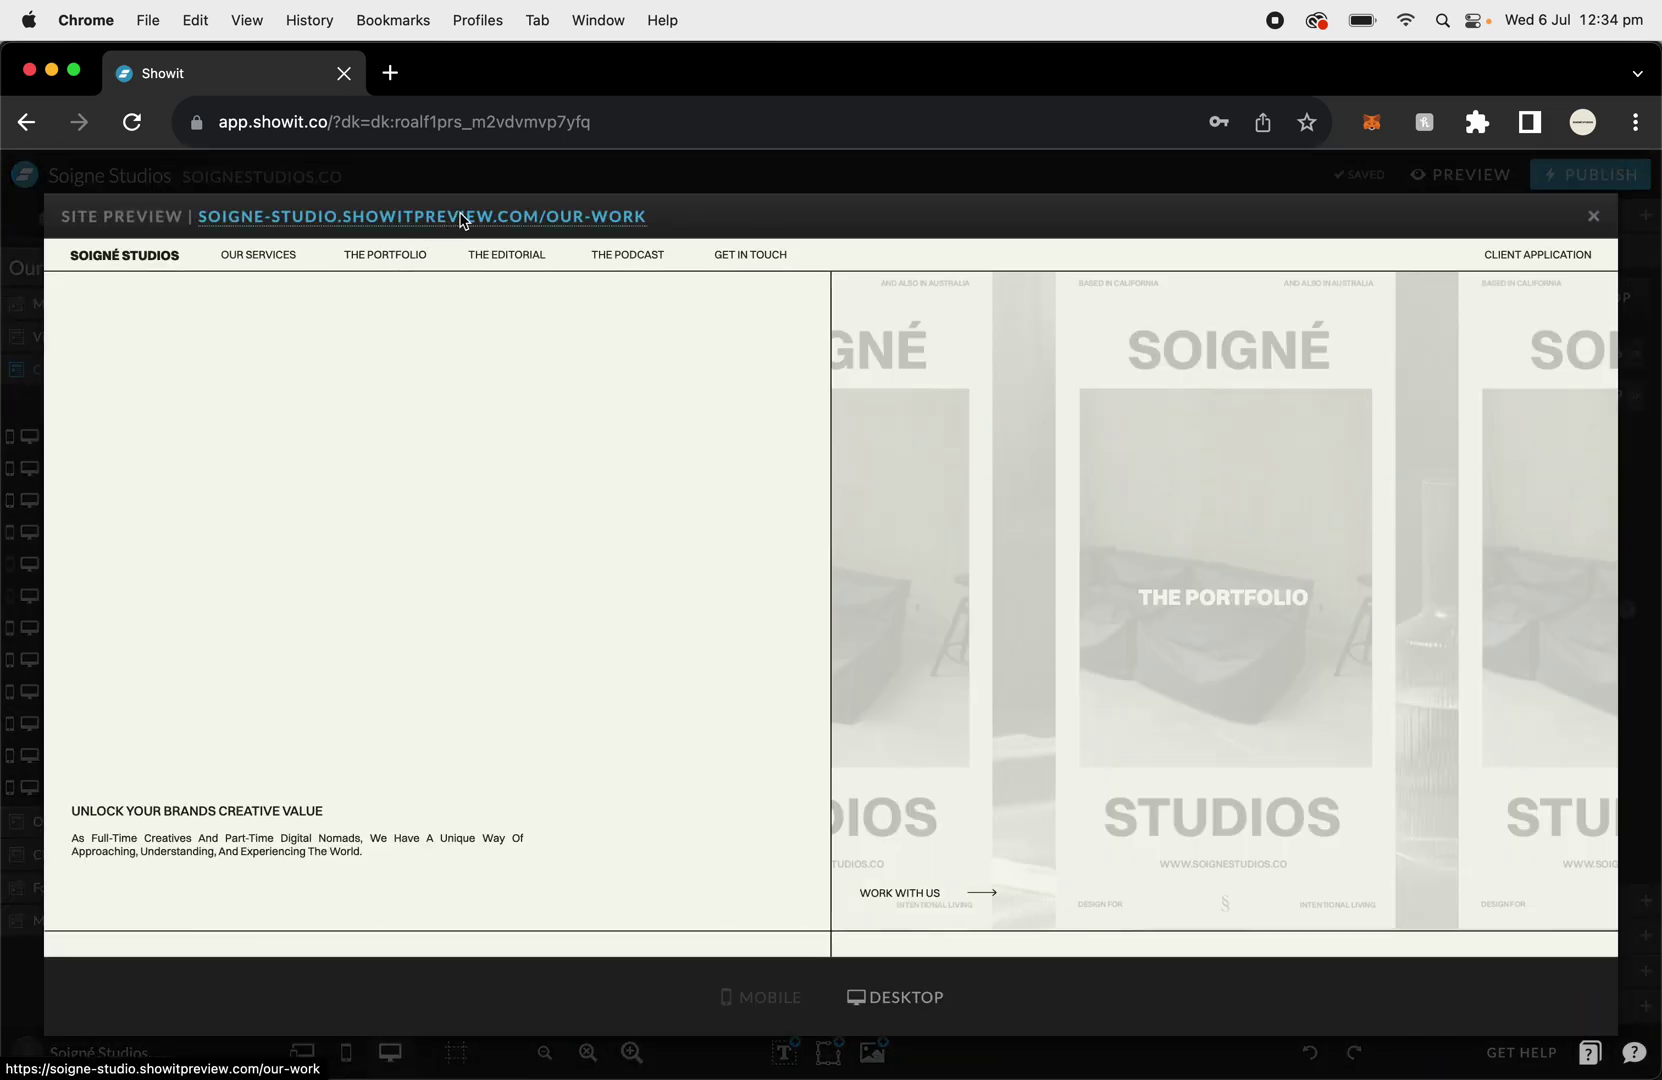
Open the fresh preview in a new tab, check the tiles' hover fade, then close it.
click(460, 217)
scroll(679, 545, down, 6)
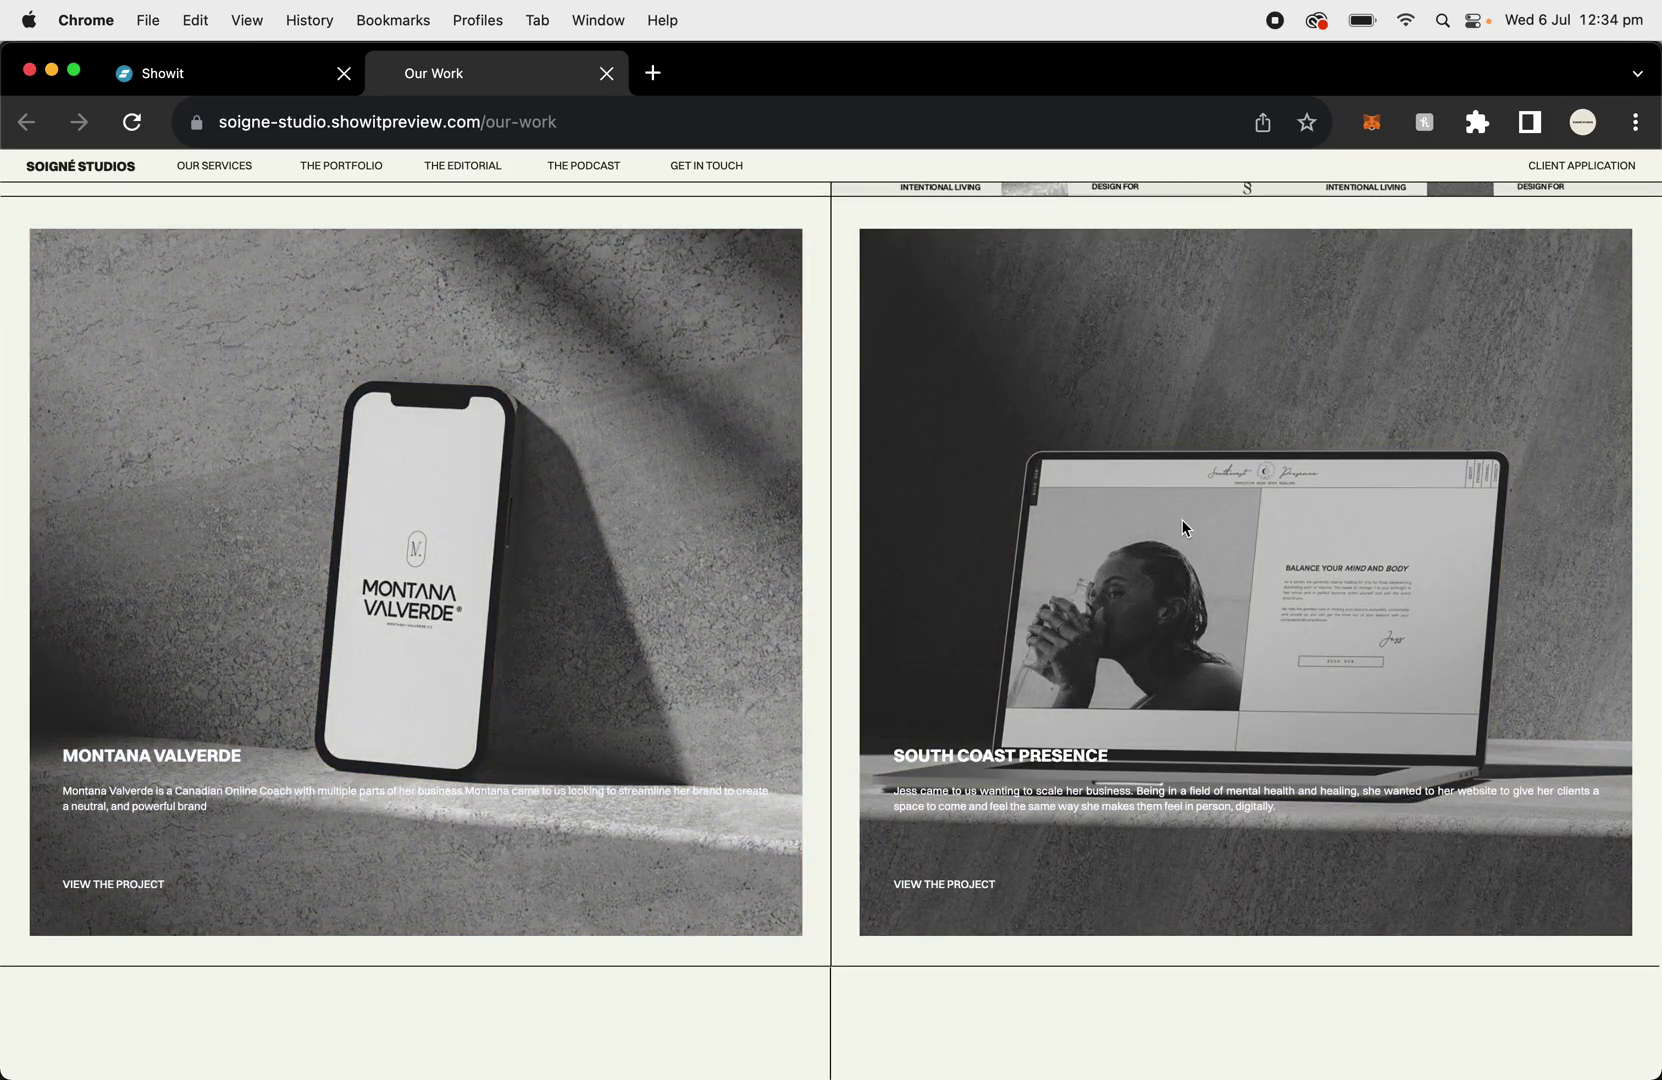
scroll(500, 563, up, 2)
scroll(800, 450, down, 1)
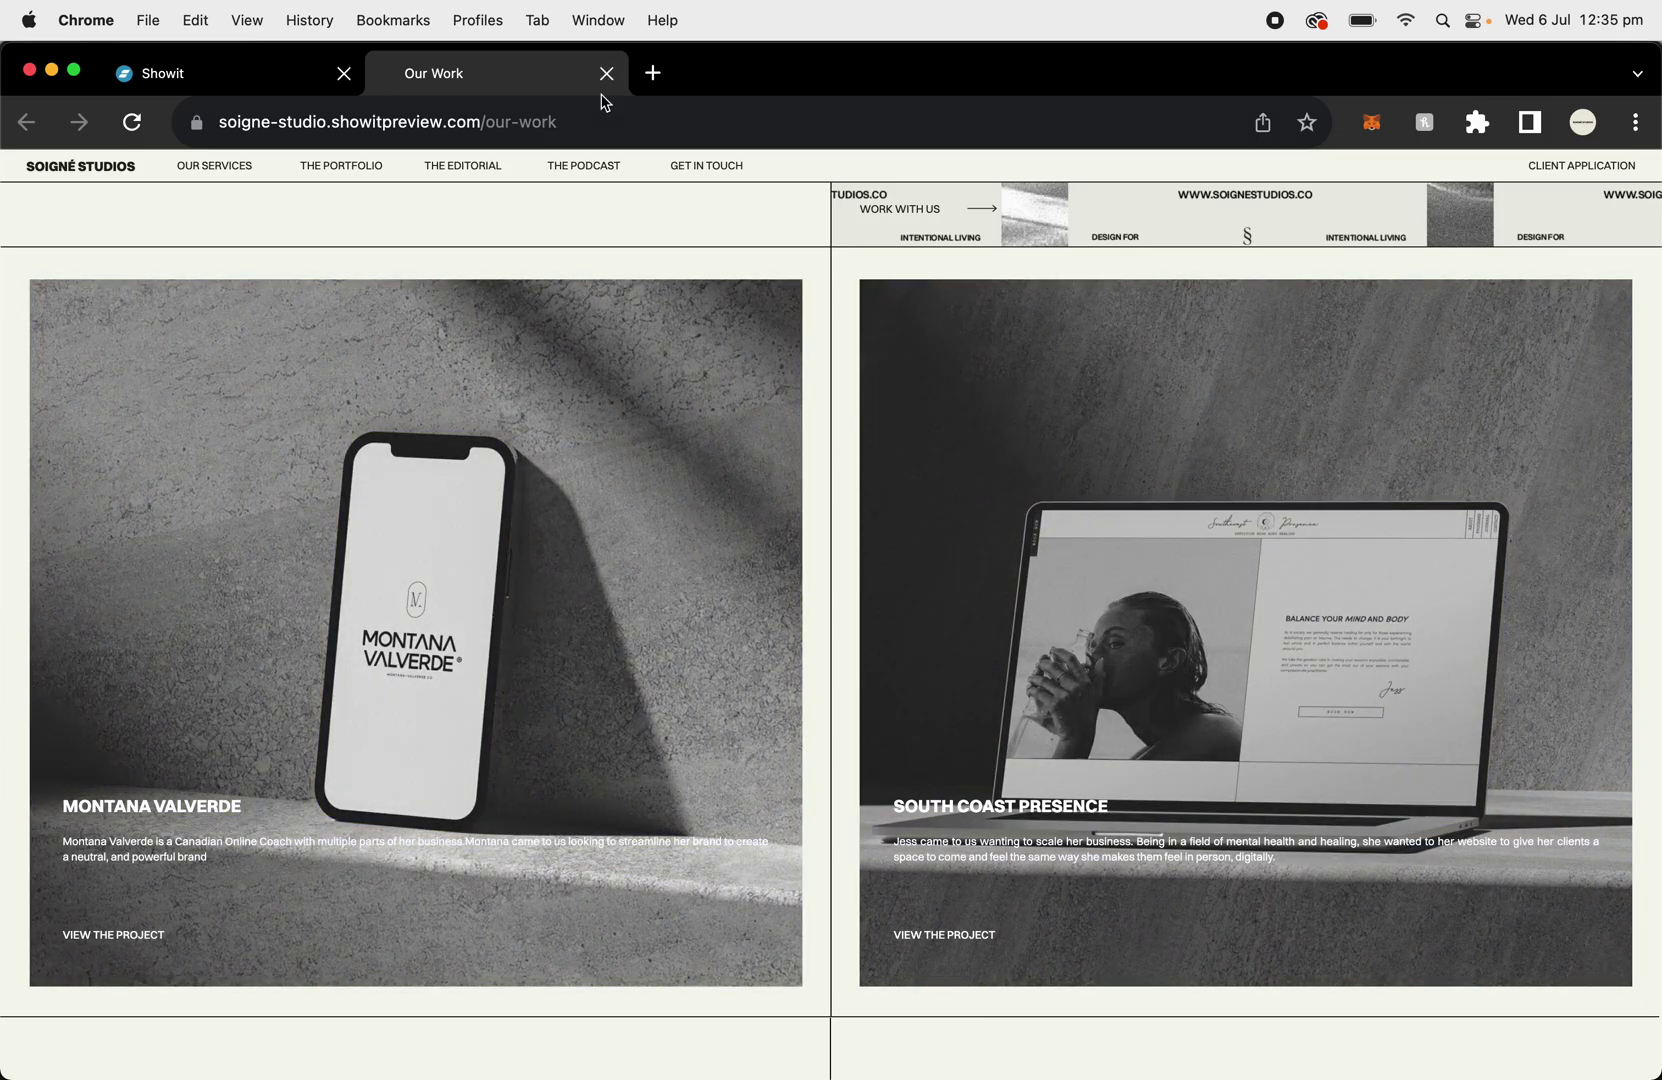
click(606, 73)
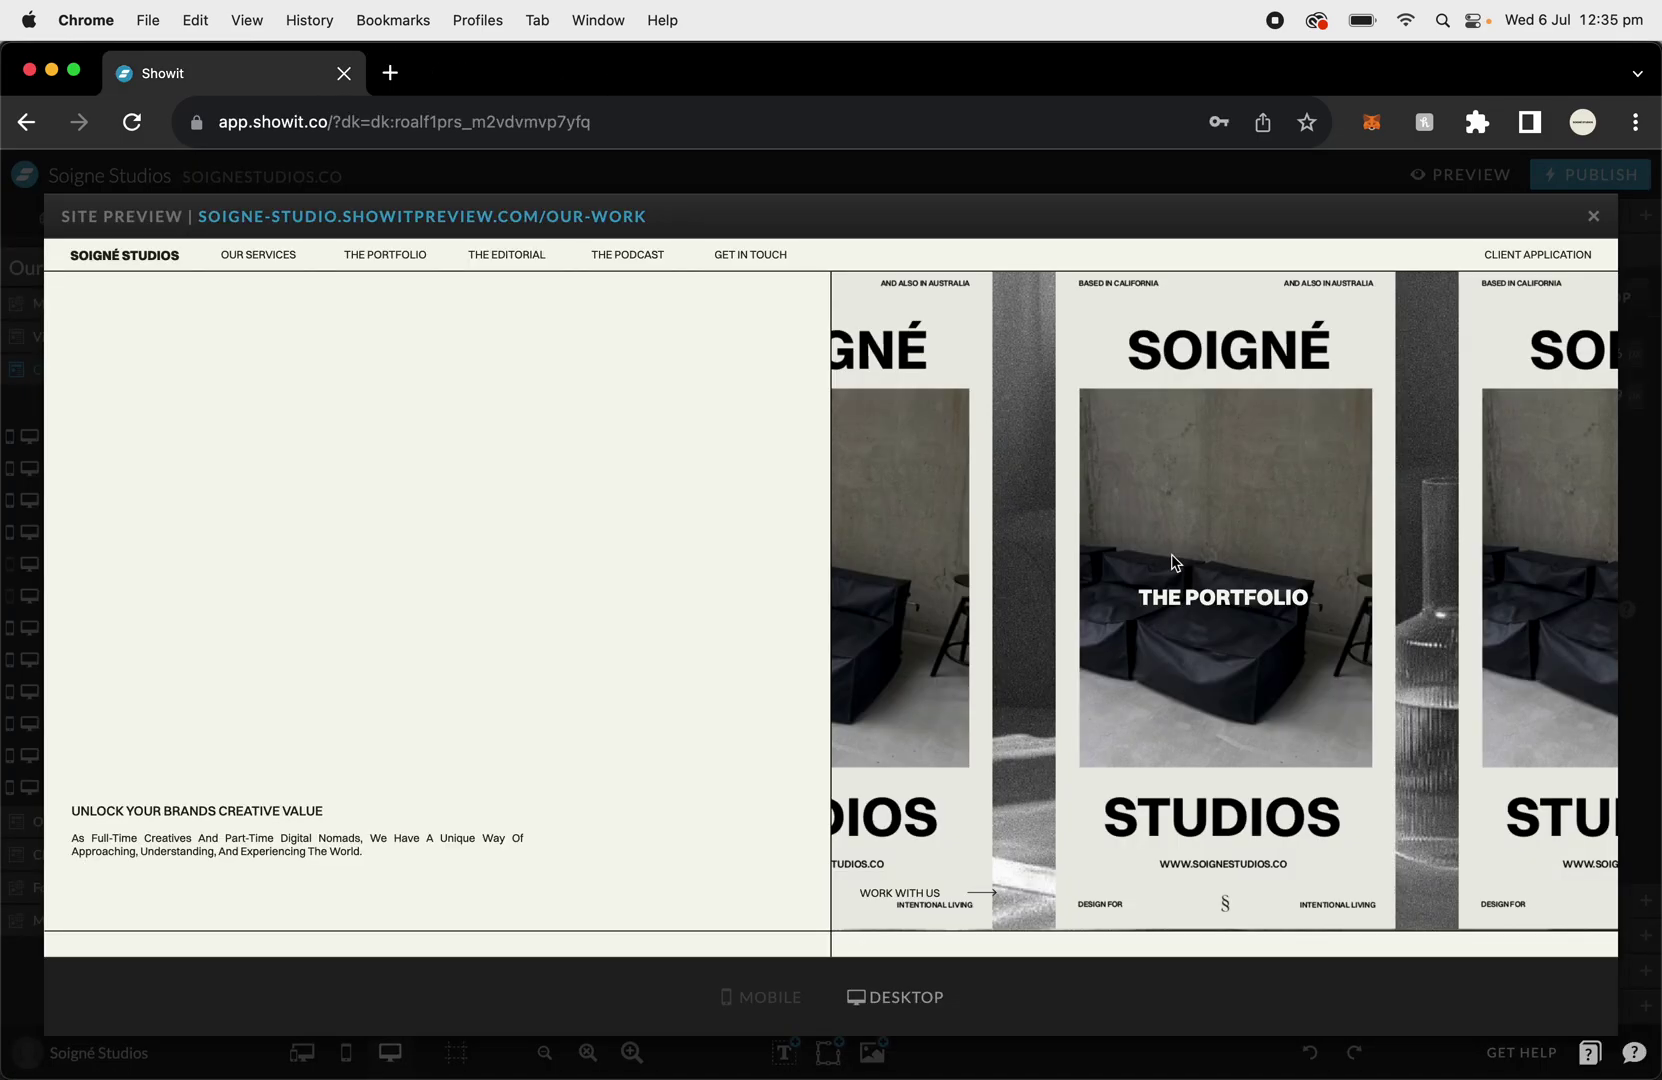
click(1594, 216)
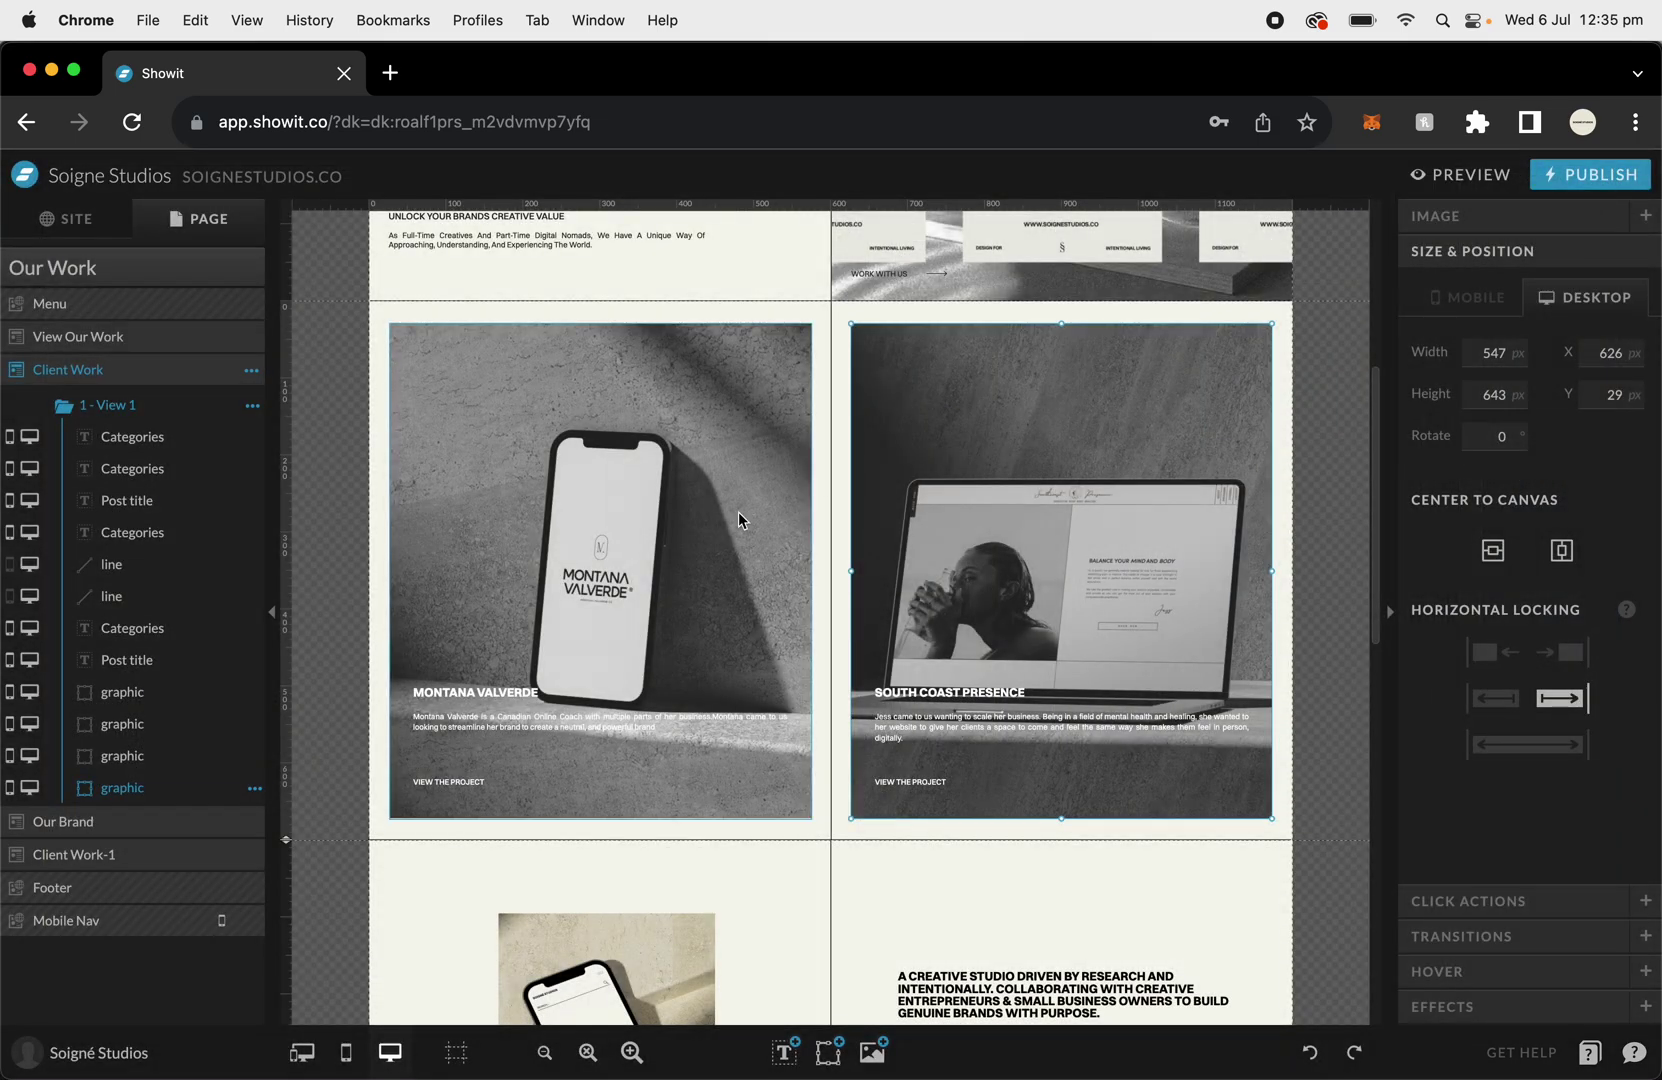
click(708, 515)
click(651, 566)
click(1540, 901)
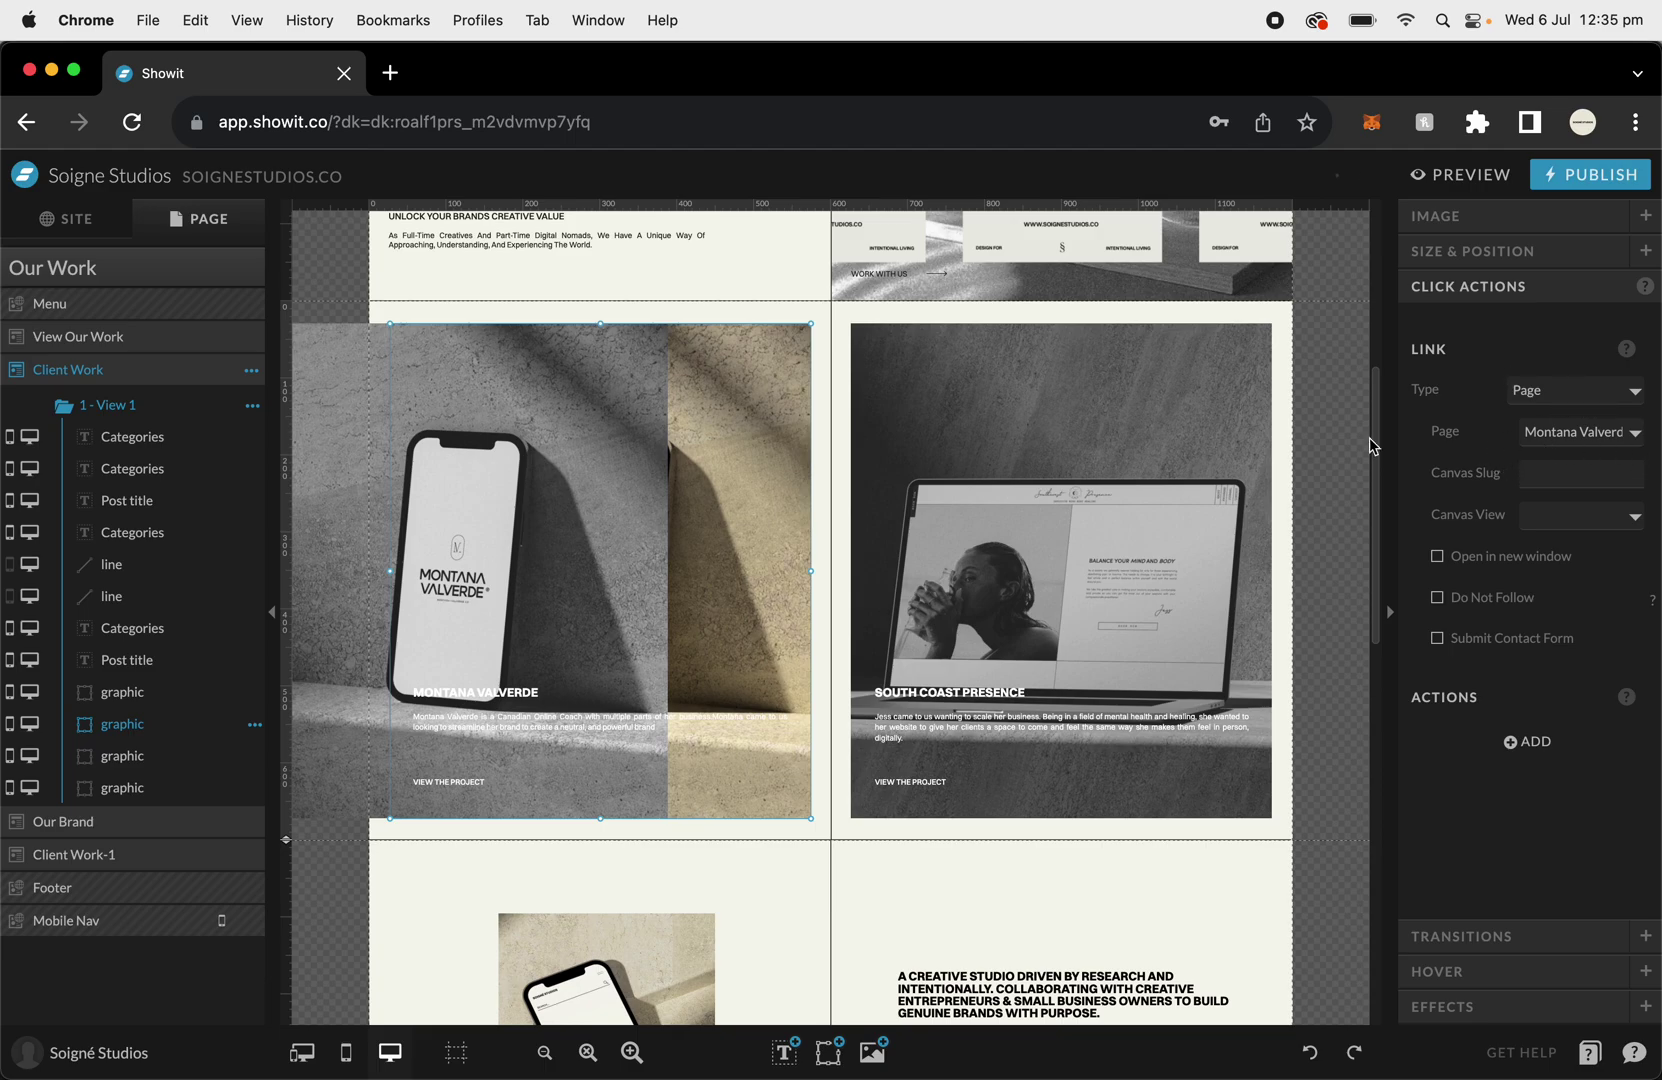
click(782, 322)
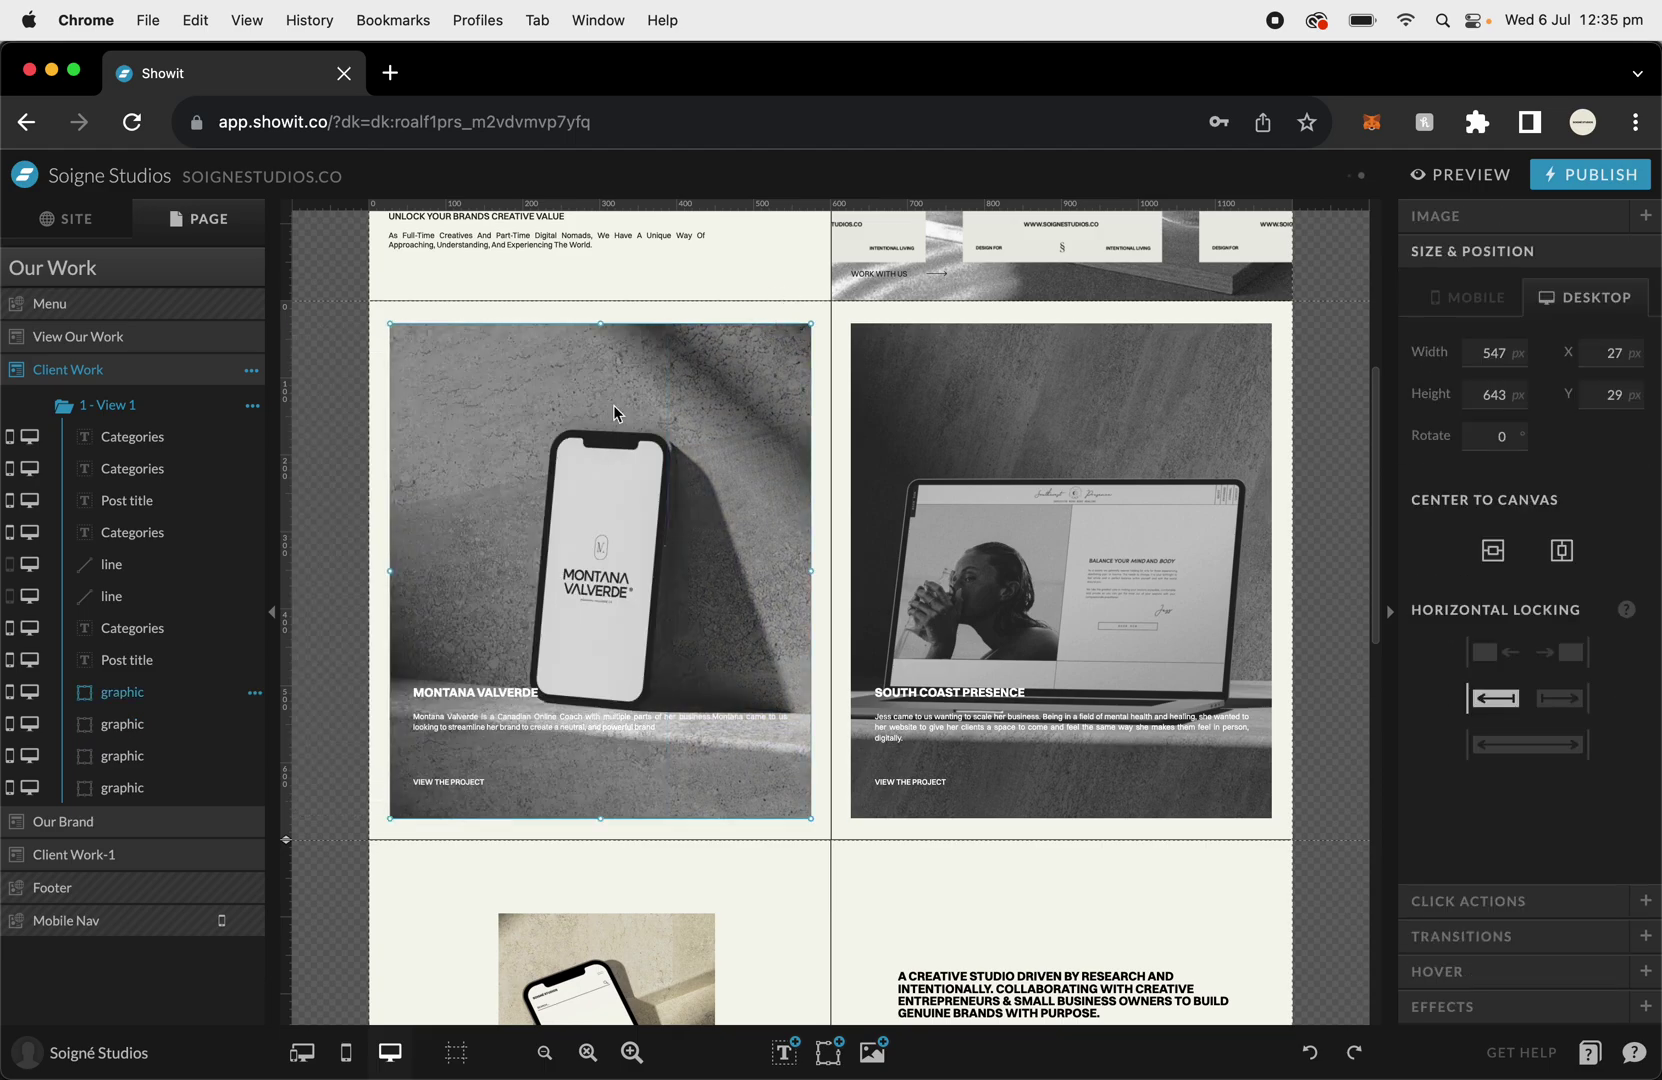